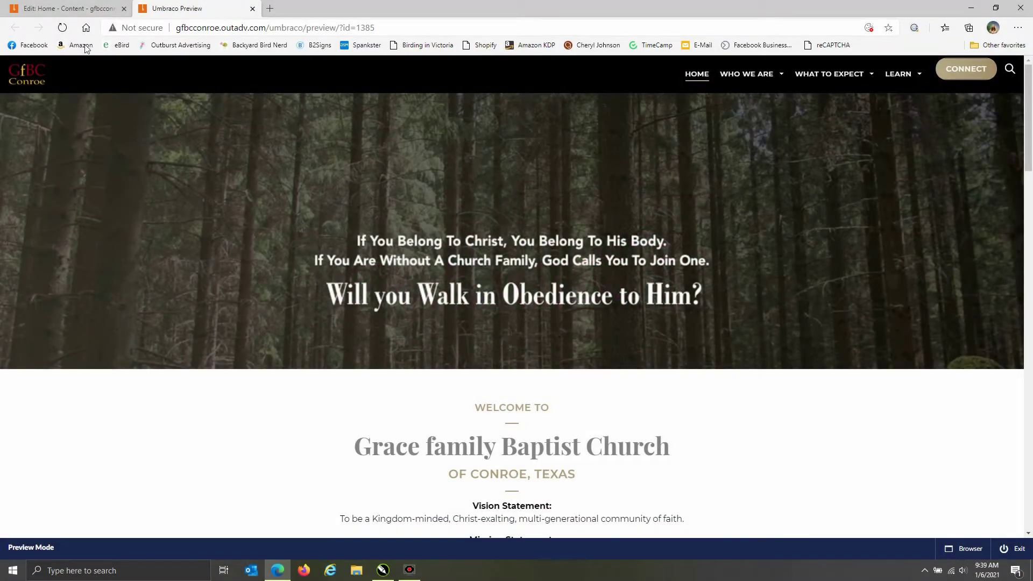
# Leave the site preview and return to the 'Edit: Home - Content' tab.
pyautogui.click(78, 12)
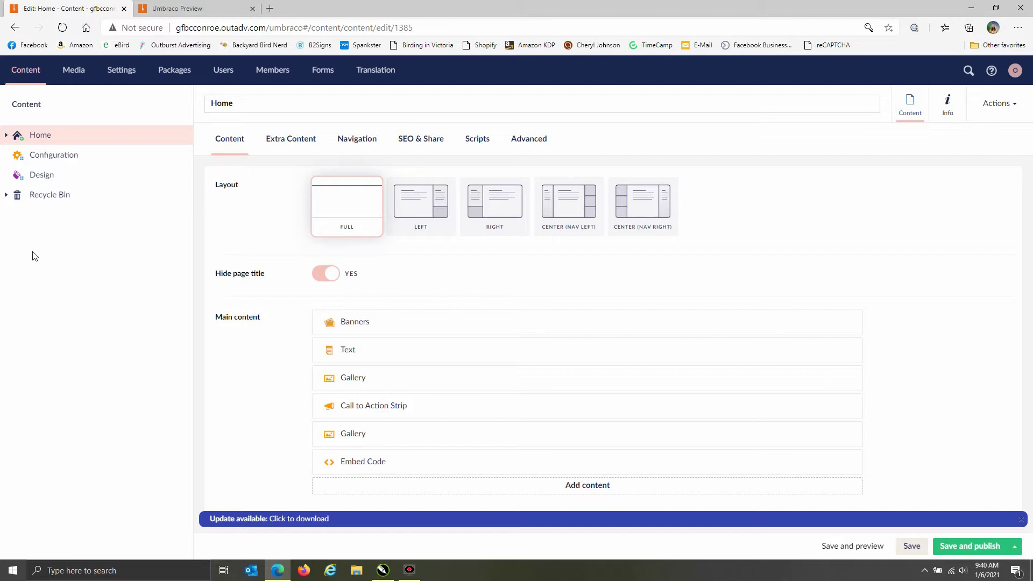
# Expand Home and open the Leadership page's Text block with Governance and Elders And Deacons.
pyautogui.click(6, 135)
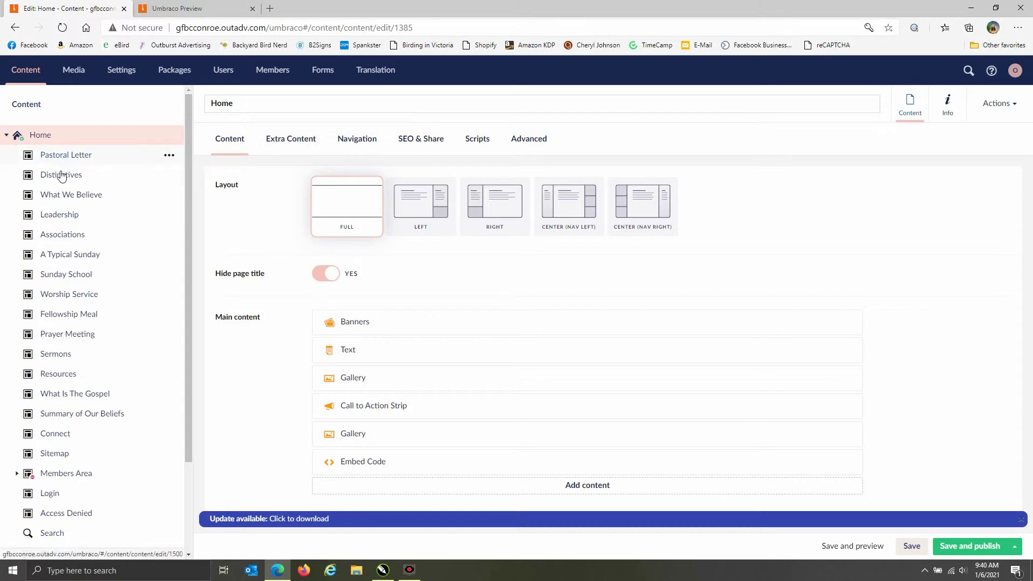
pyautogui.click(64, 217)
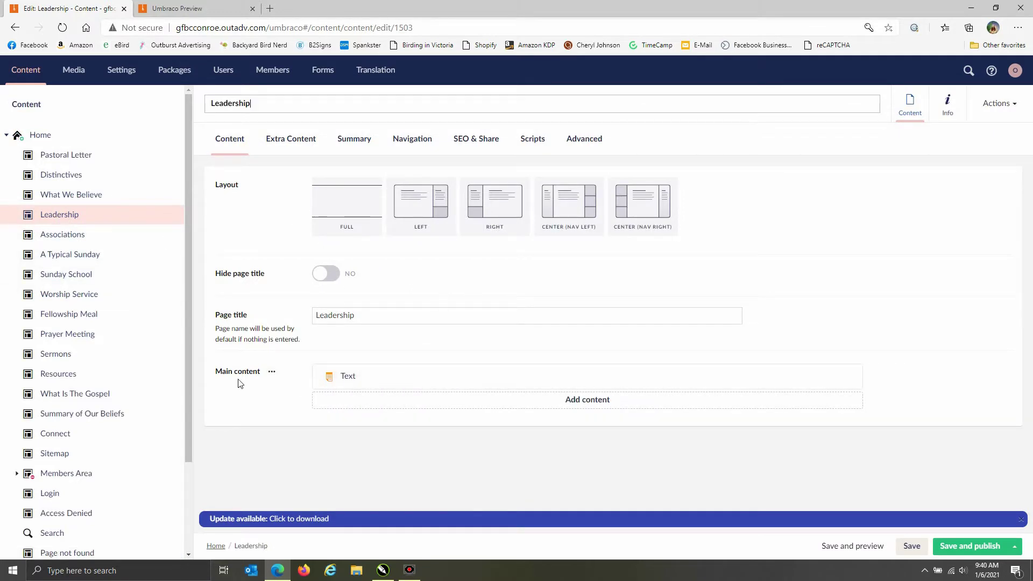
pyautogui.click(353, 378)
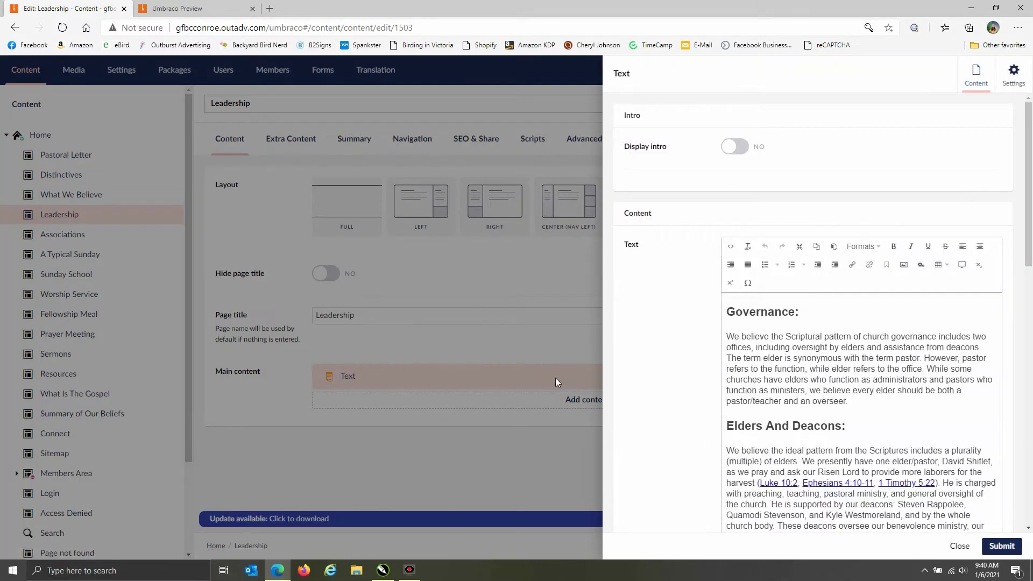
pyautogui.scroll(-4, 780, 345)
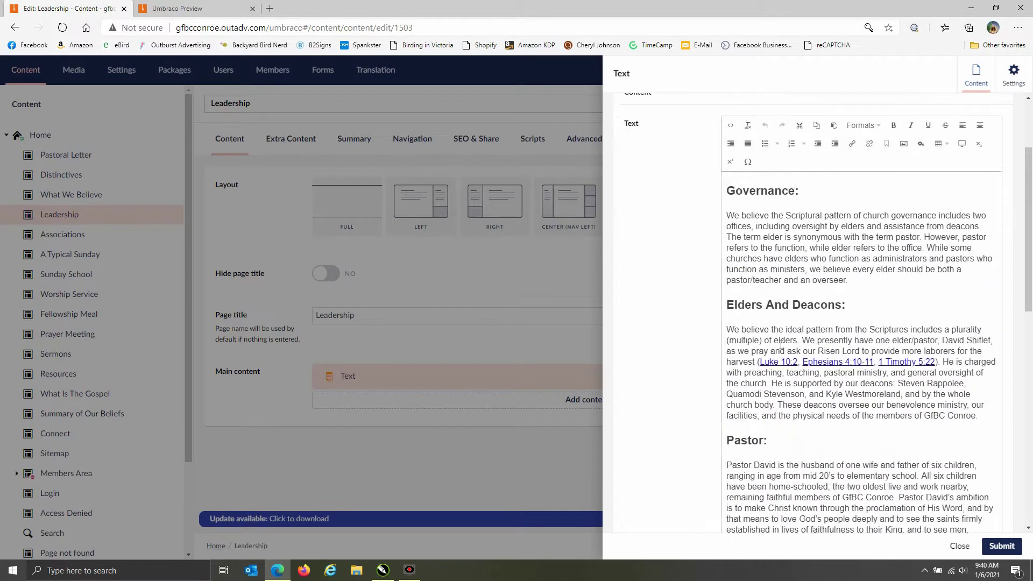
pyautogui.scroll(3, 785, 175)
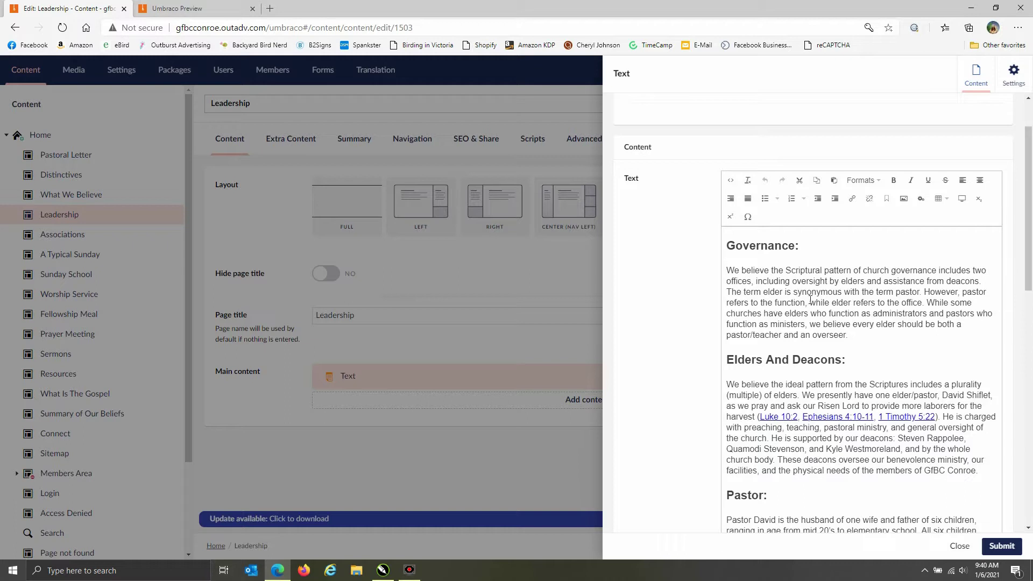
pyautogui.click(849, 334)
pyautogui.scroll(2, 812, 225)
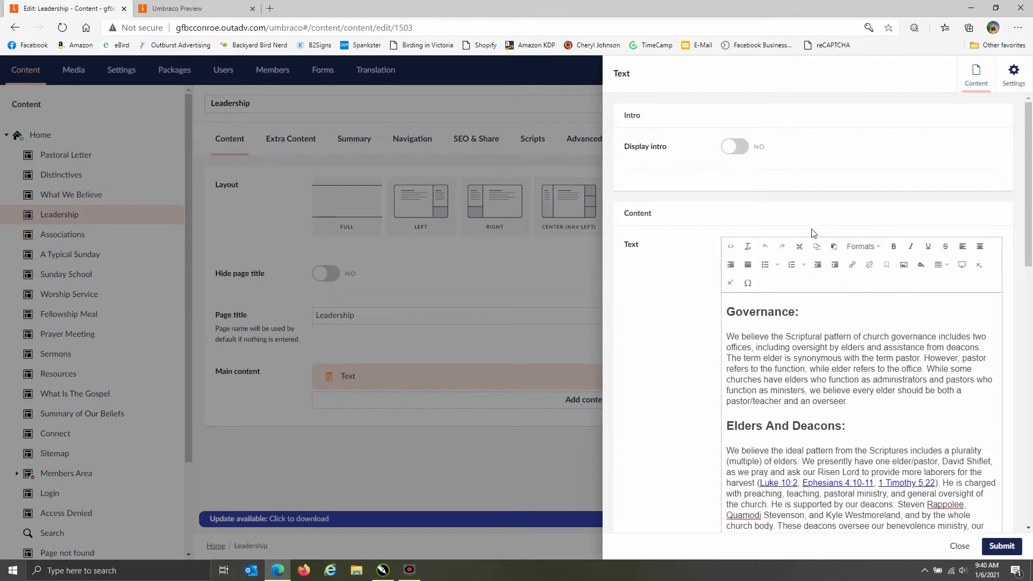
pyautogui.click(800, 313)
pyautogui.moveTo(804, 311); pyautogui.dragTo(725, 312)
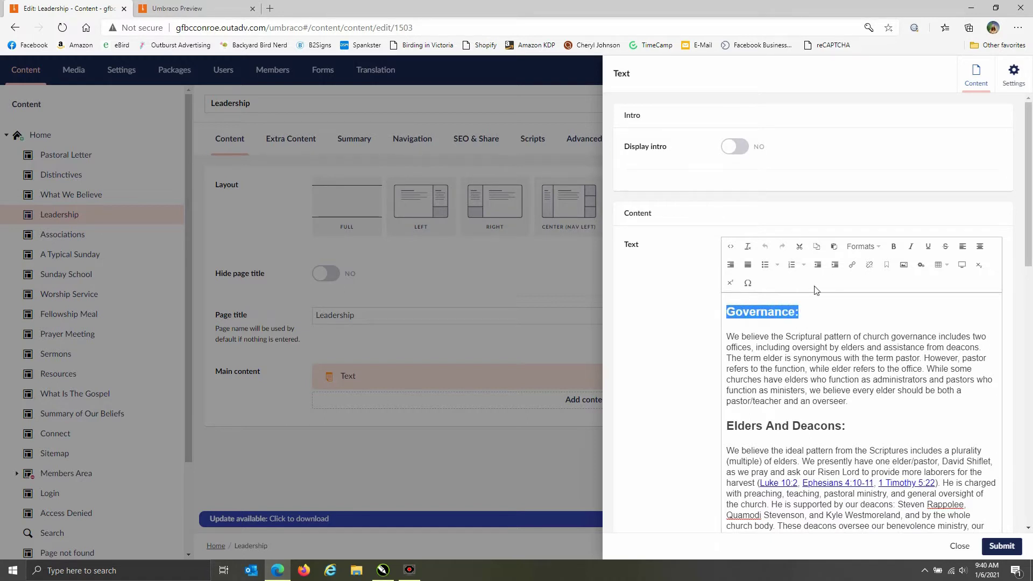
pyautogui.click(867, 251)
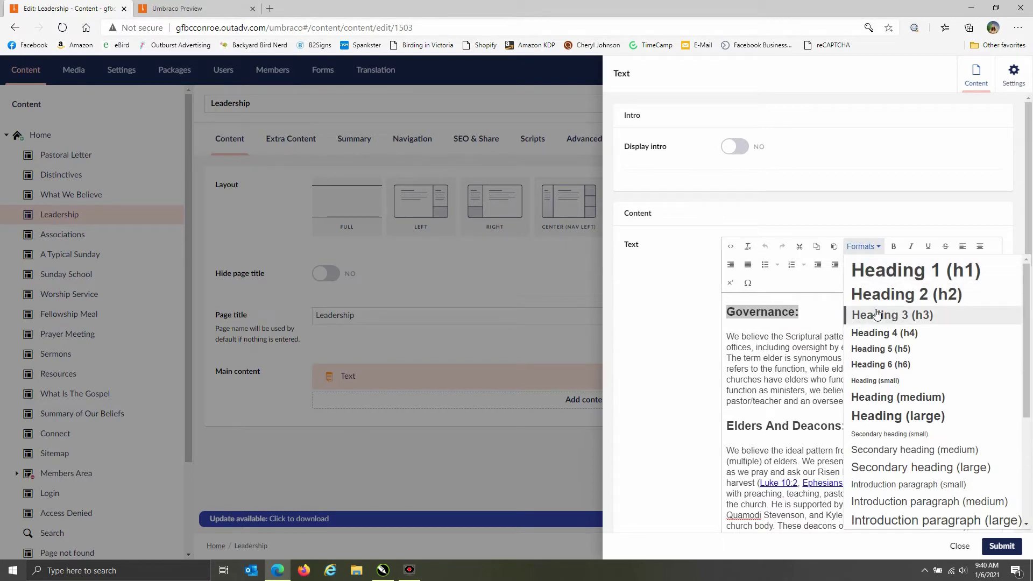
pyautogui.click(865, 248)
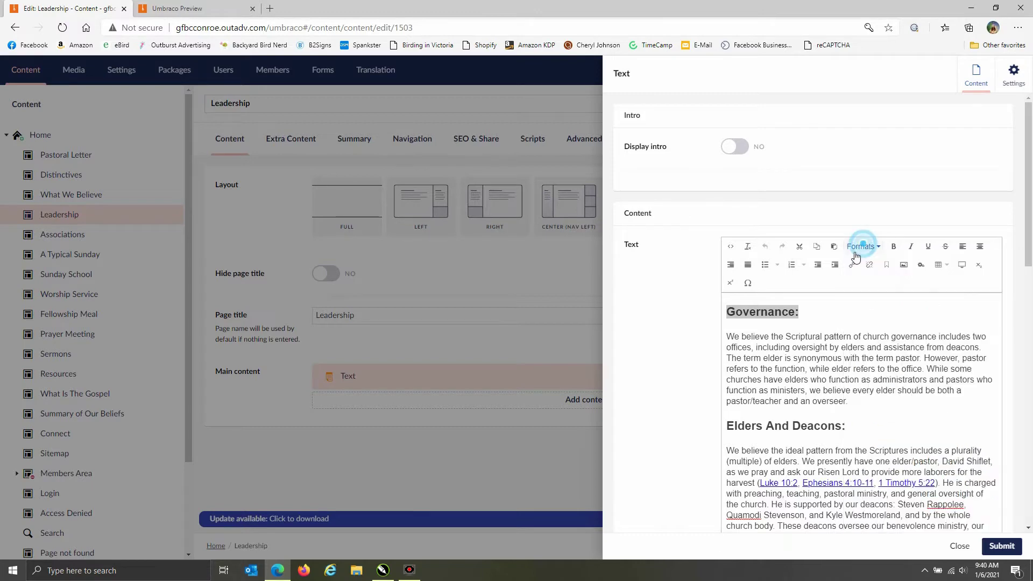
pyautogui.moveTo(787, 336); pyautogui.dragTo(849, 346)
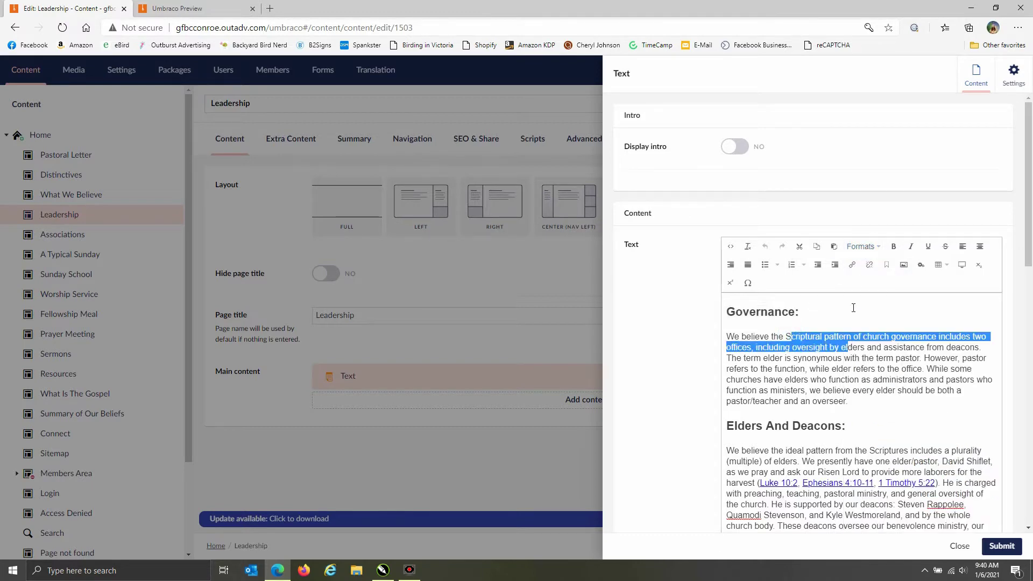
pyautogui.click(864, 247)
pyautogui.scroll(-5, 915, 424)
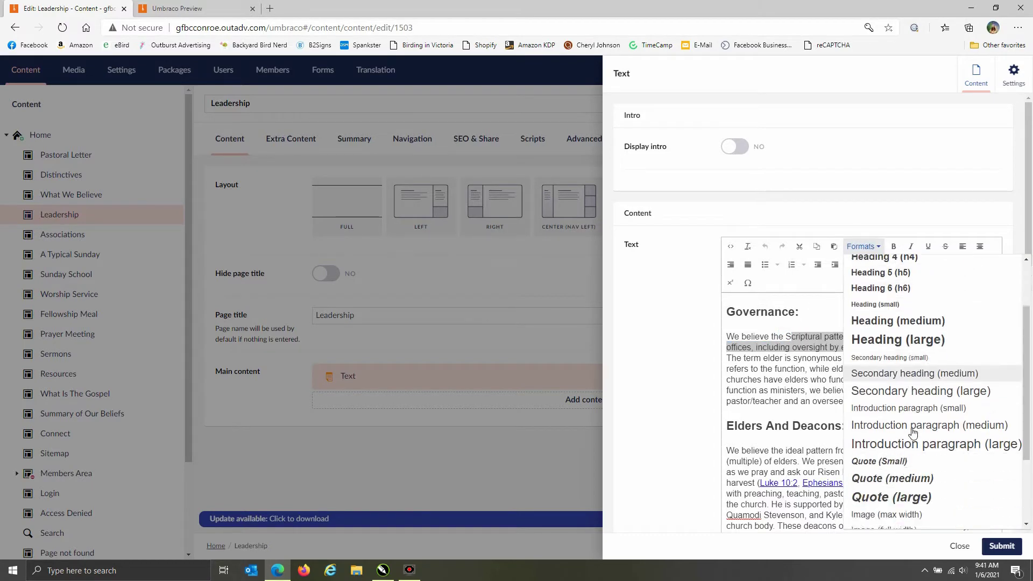
pyautogui.scroll(5, 914, 419)
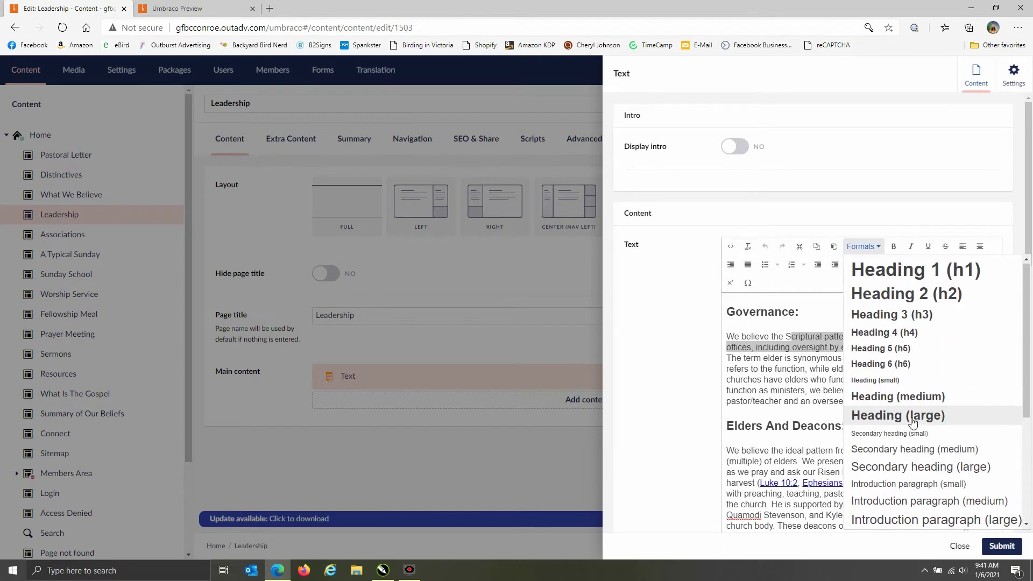
pyautogui.click(864, 247)
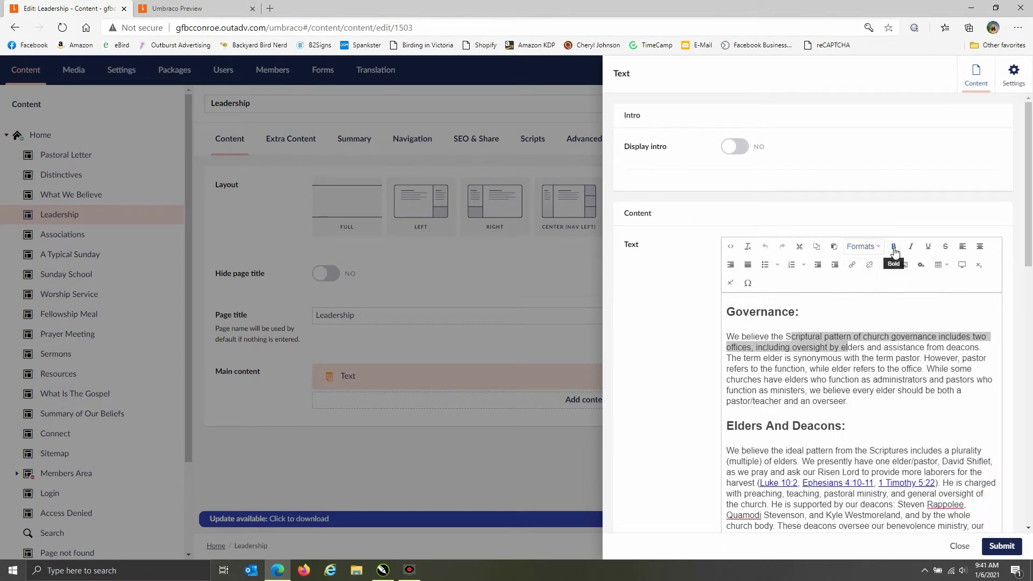
pyautogui.click(832, 369)
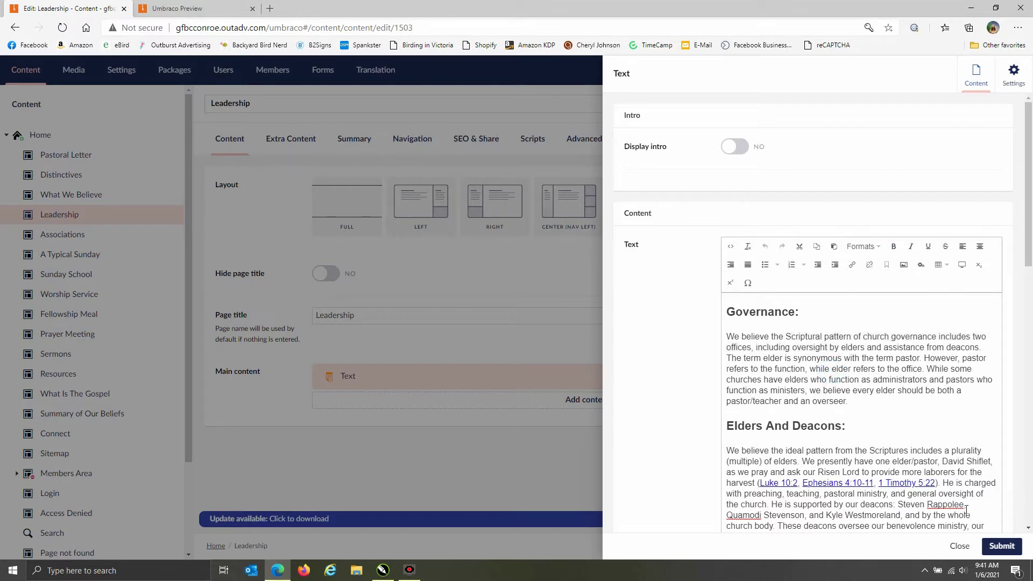
pyautogui.click(1002, 547)
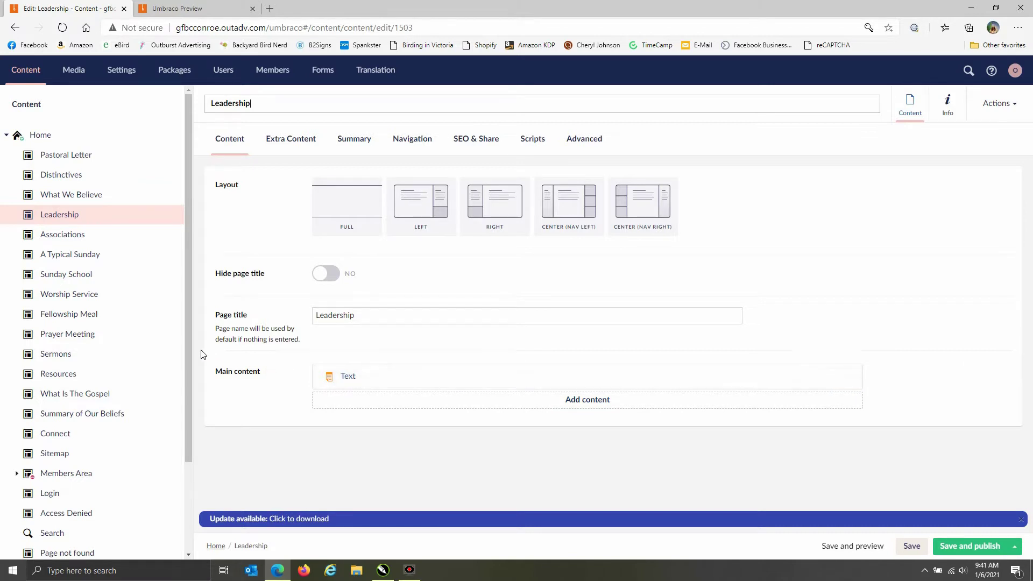
# Open the Fellowship Meal page and its Gallery block in Main content.
pyautogui.click(75, 319)
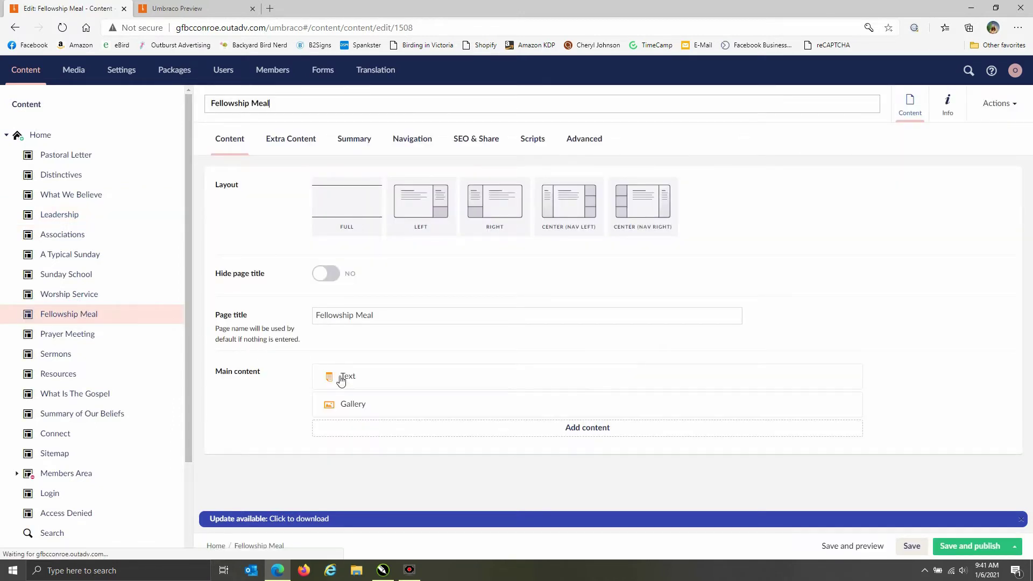
pyautogui.click(347, 410)
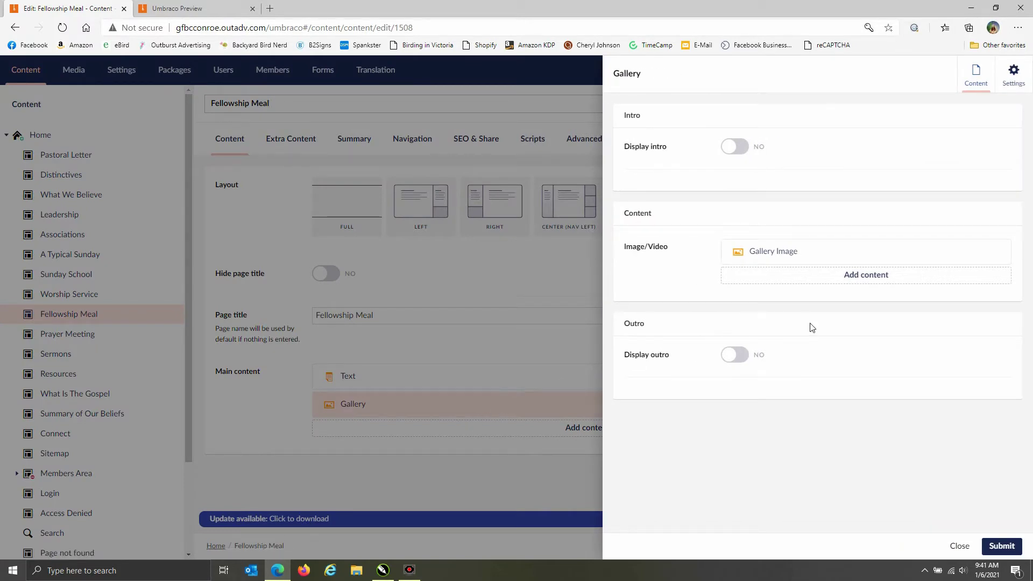
# View the gallery image Fellowship Img in the media editor, then close all three panels unchanged.
pyautogui.click(782, 252)
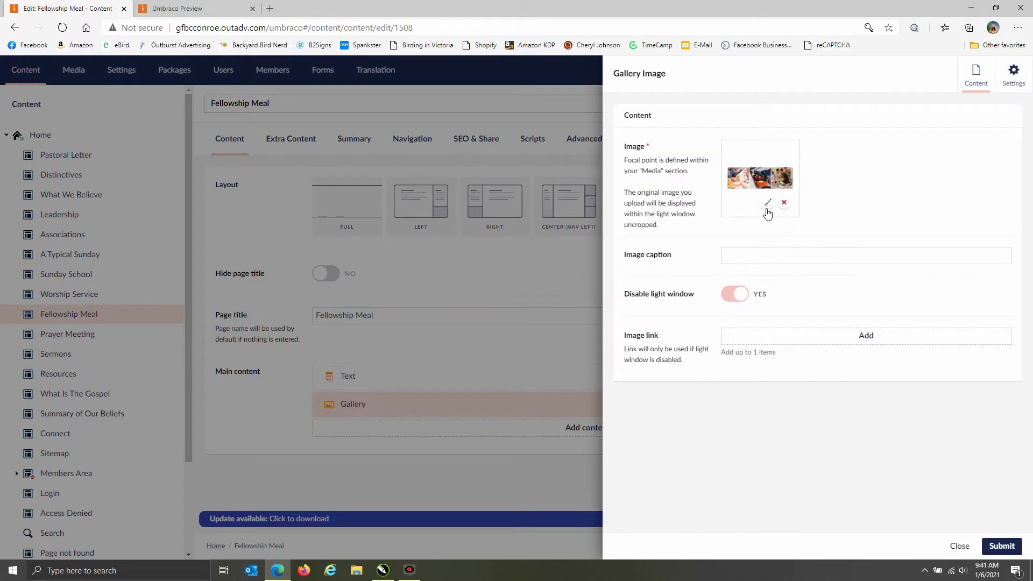
pyautogui.moveTo(771, 208)
pyautogui.click(768, 206)
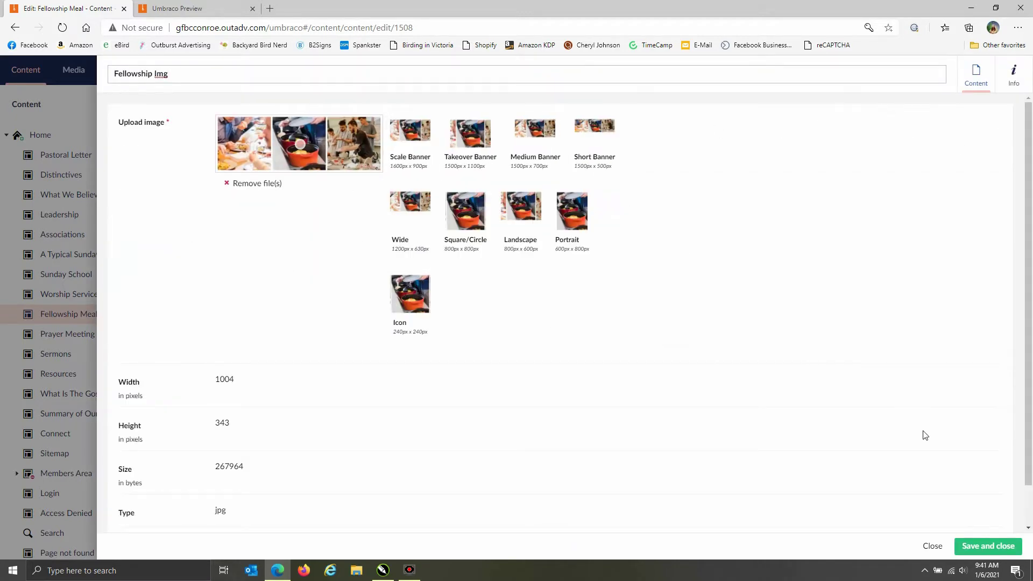
pyautogui.click(932, 545)
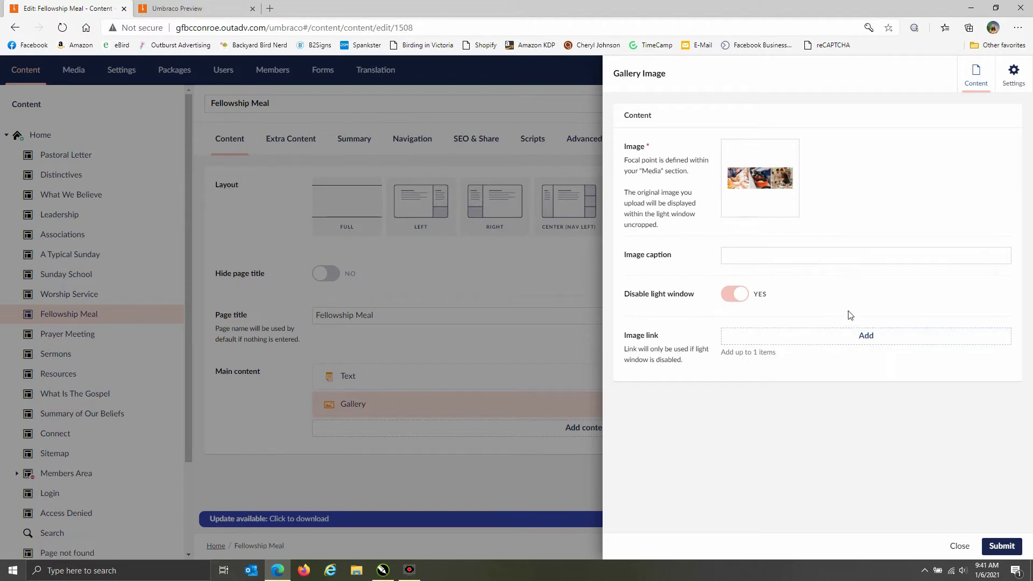
pyautogui.click(959, 545)
pyautogui.click(961, 545)
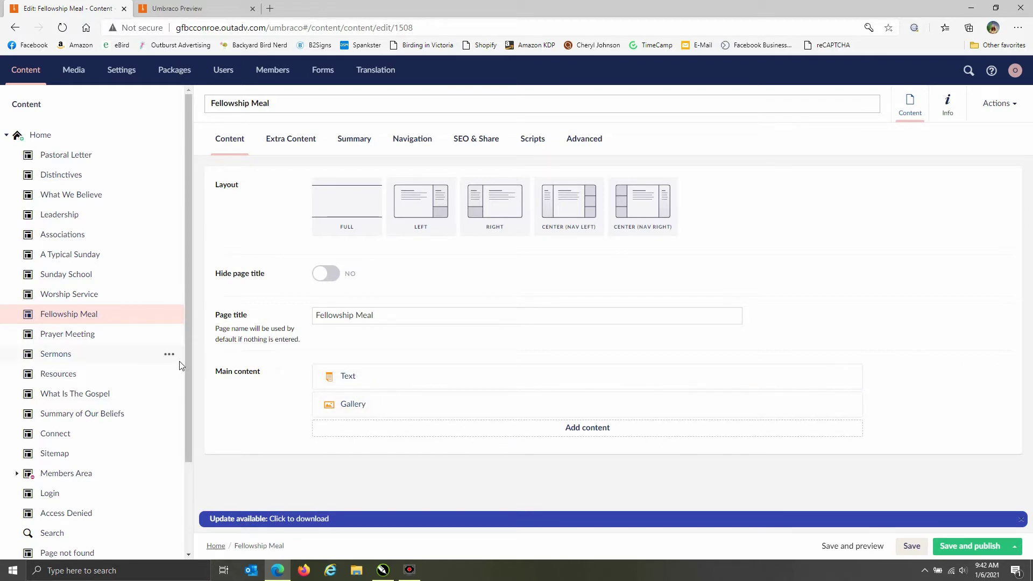
# Open the What We Believe page's Accordion/Tabs block and scroll through its items.
pyautogui.click(72, 199)
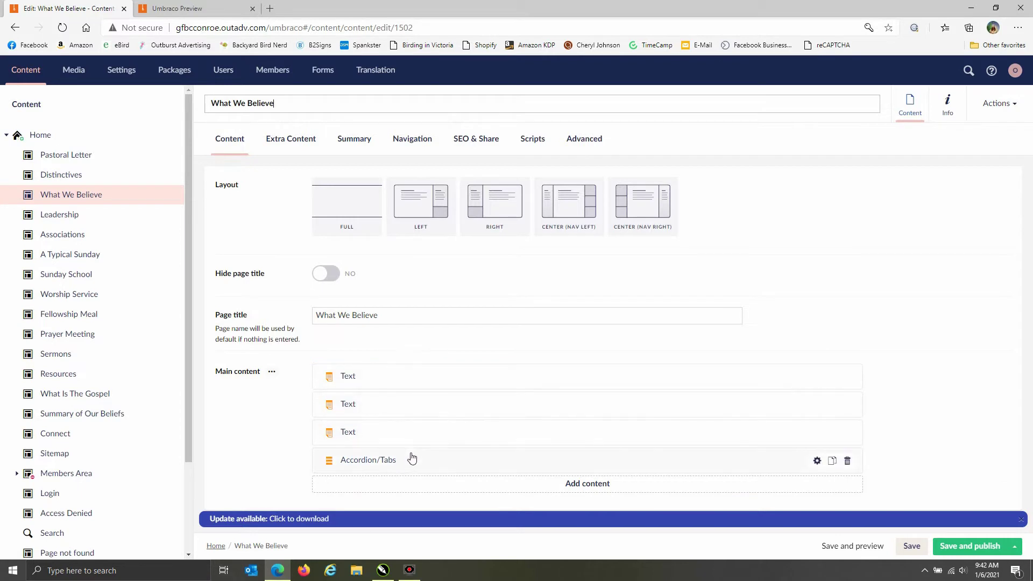
pyautogui.click(363, 461)
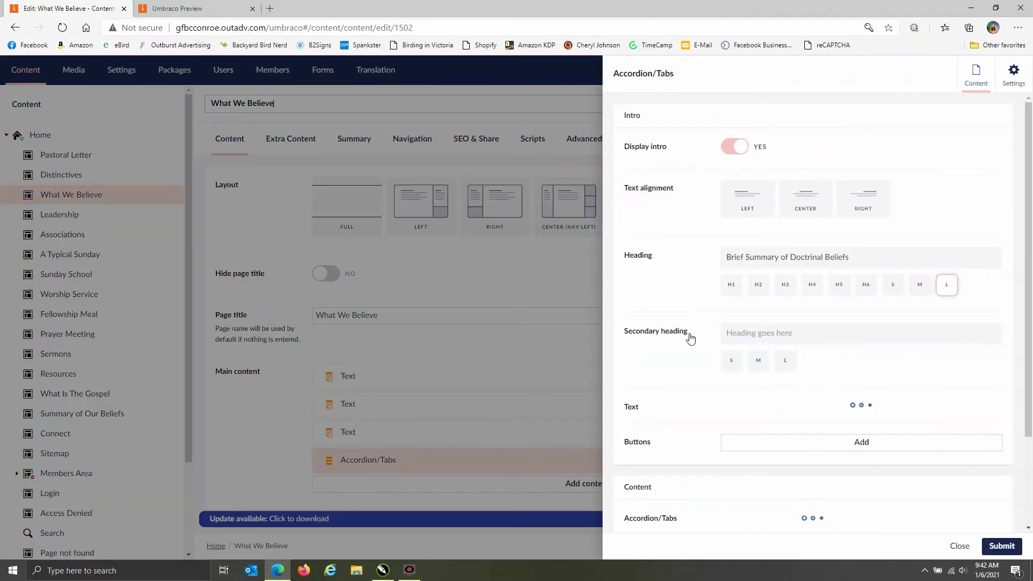
pyautogui.scroll(-2, 692, 338)
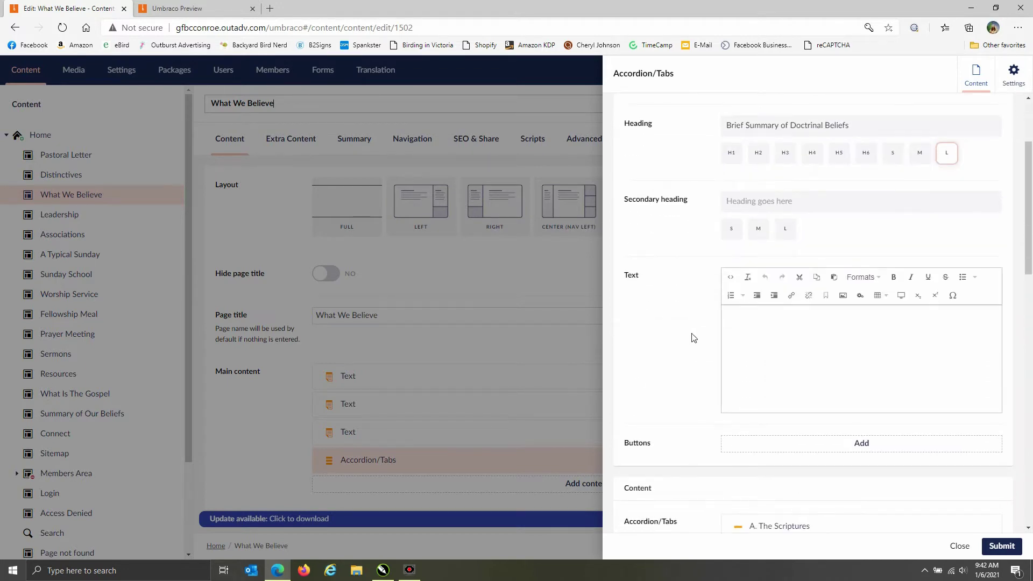
pyautogui.scroll(-6, 695, 338)
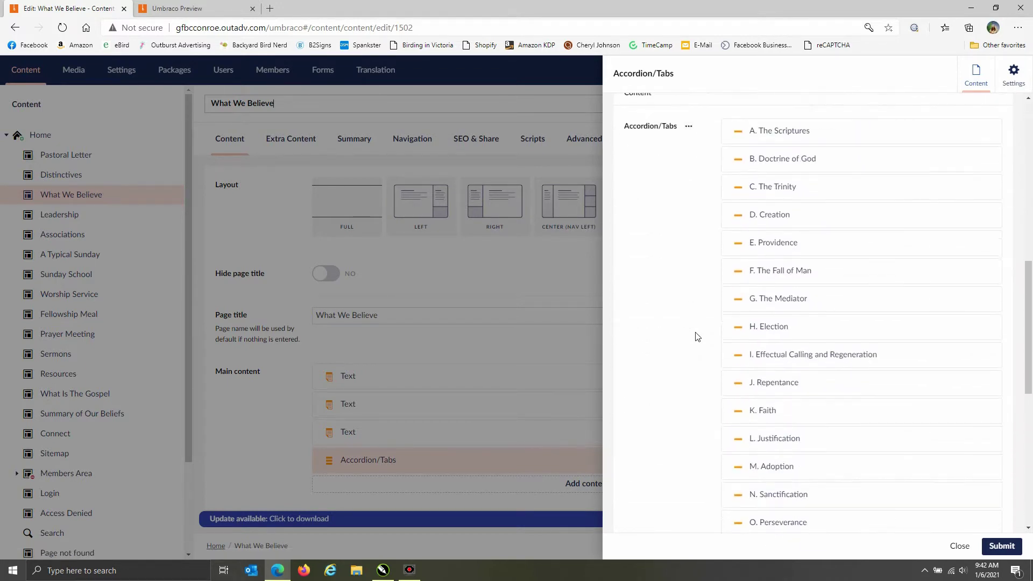
# Check the A. The Scriptures and F. The Fall of Man items, then close the Accordion/Tabs editor.
pyautogui.click(795, 131)
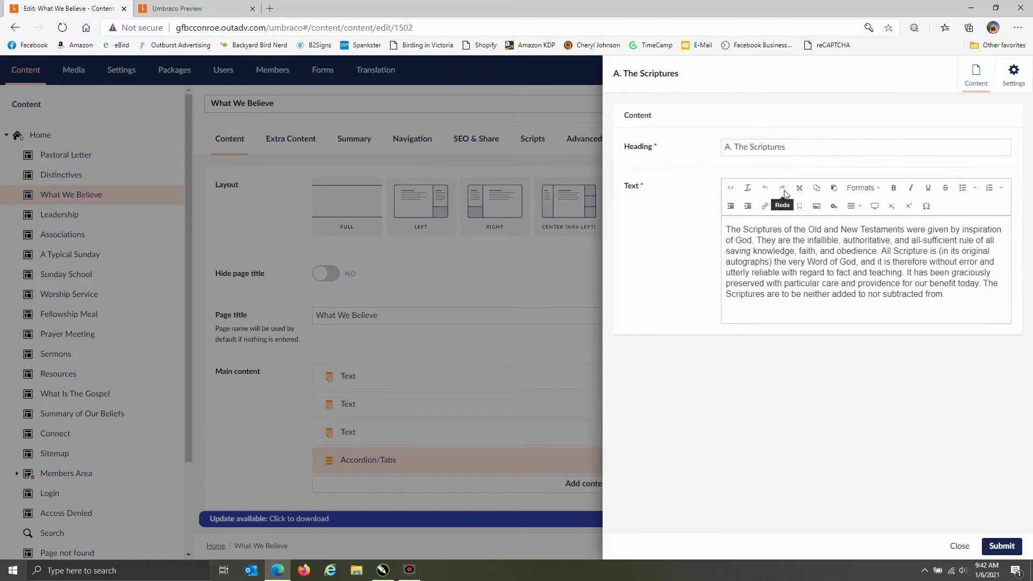
pyautogui.click(958, 547)
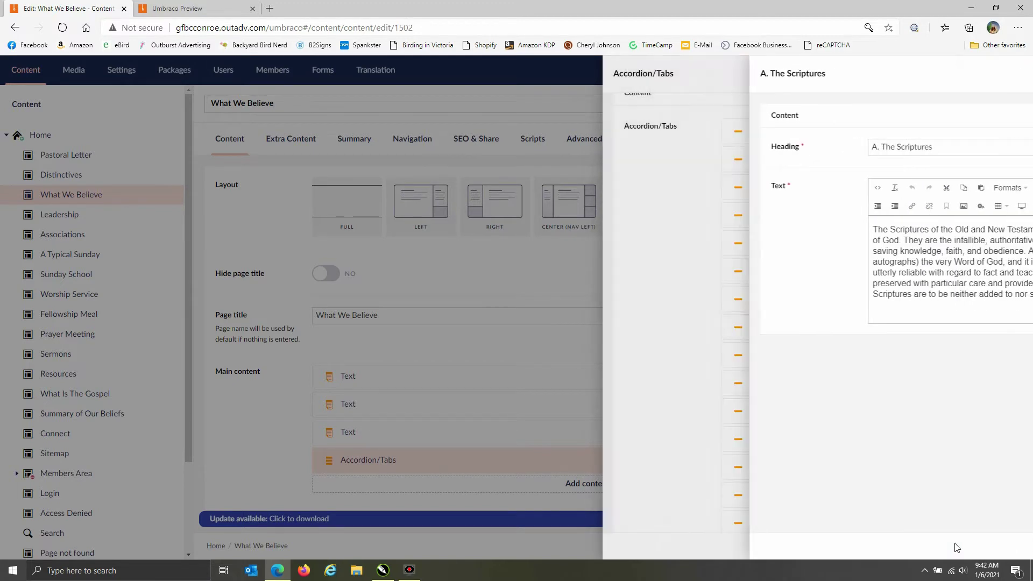
pyautogui.click(796, 274)
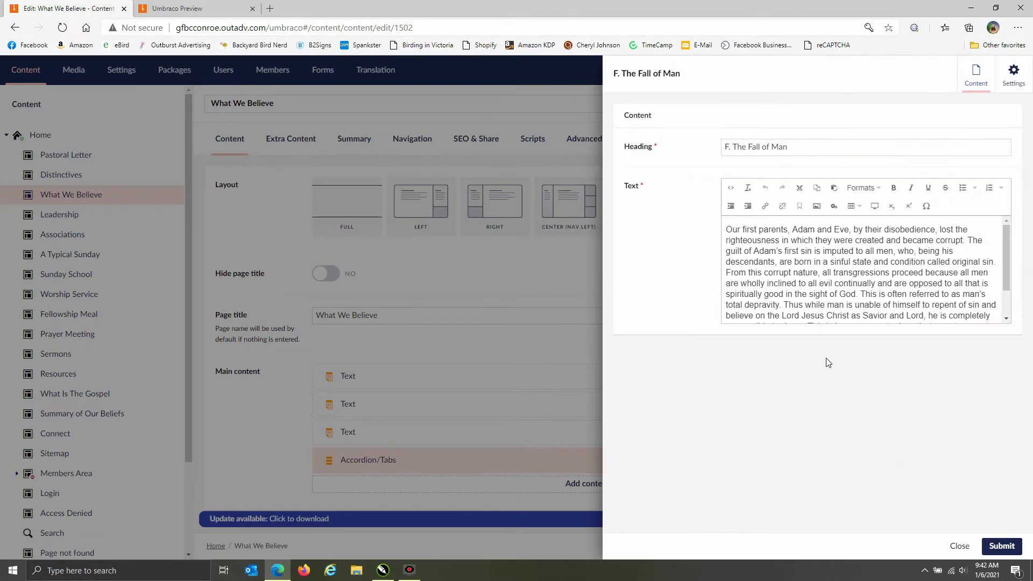
pyautogui.click(958, 546)
pyautogui.click(959, 546)
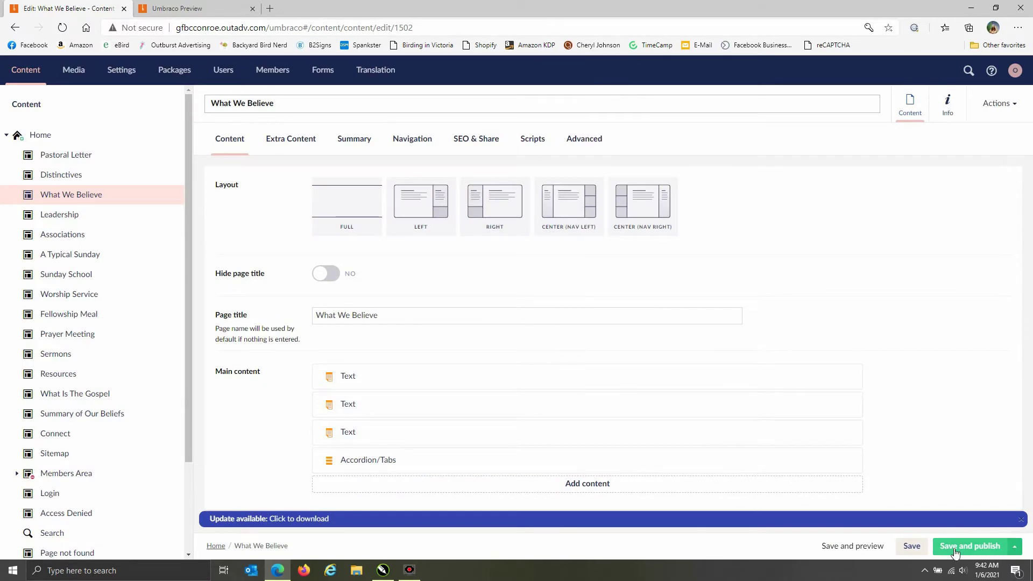
# Save the What We Believe page and view it in preview.
pyautogui.click(865, 547)
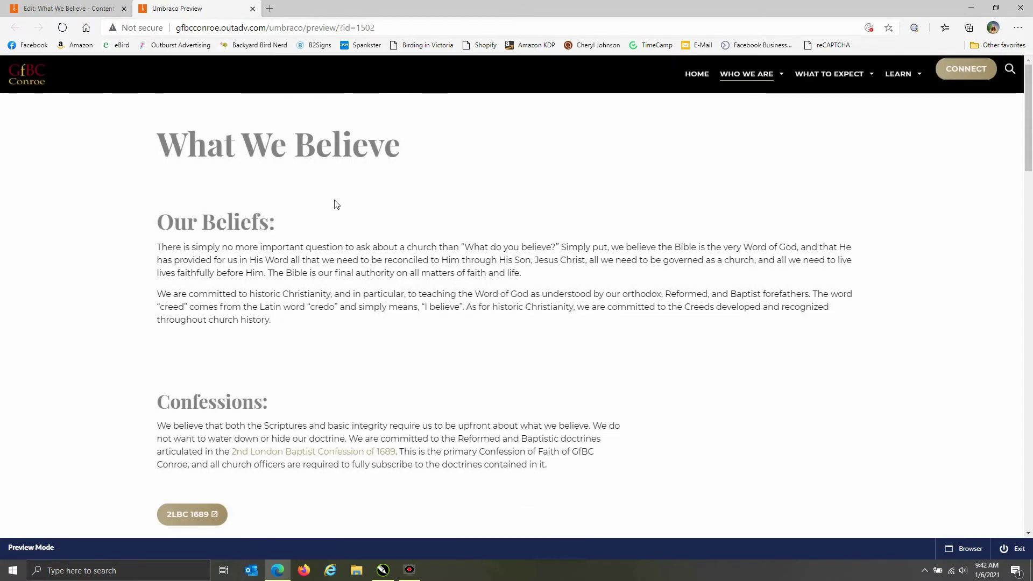
pyautogui.scroll(-3, 347, 221)
pyautogui.scroll(3, 356, 248)
# Recheck the preview down to the footer, then return to the What We Believe editor.
pyautogui.click(89, 9)
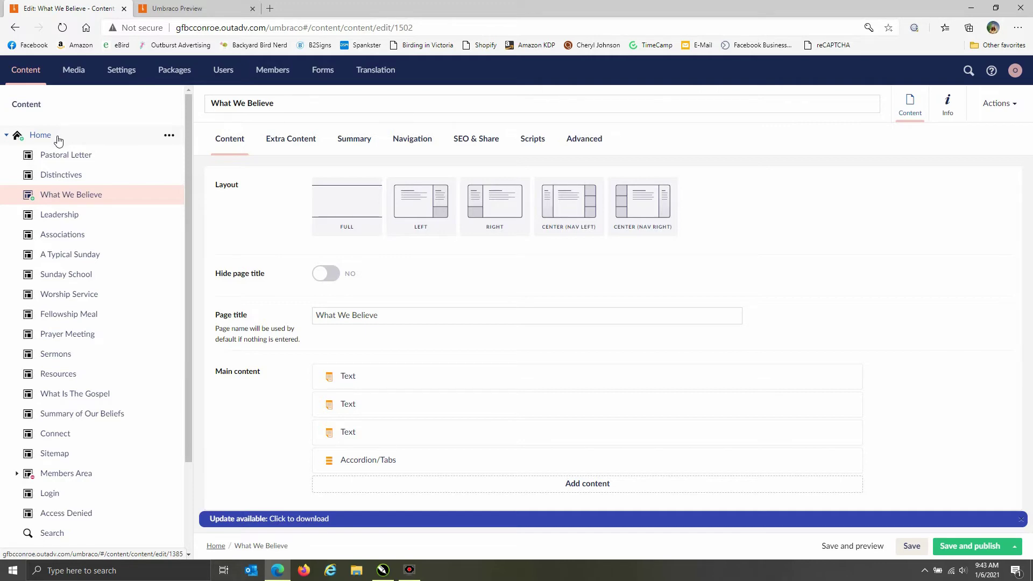
pyautogui.click(181, 9)
pyautogui.scroll(-1, 387, 294)
pyautogui.scroll(-20, 386, 294)
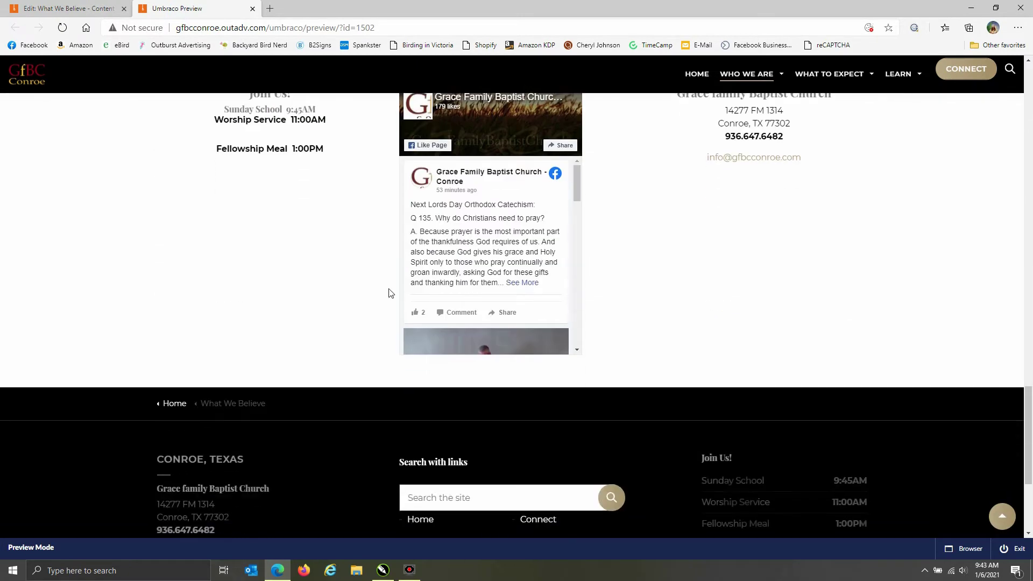
pyautogui.scroll(2, 322, 247)
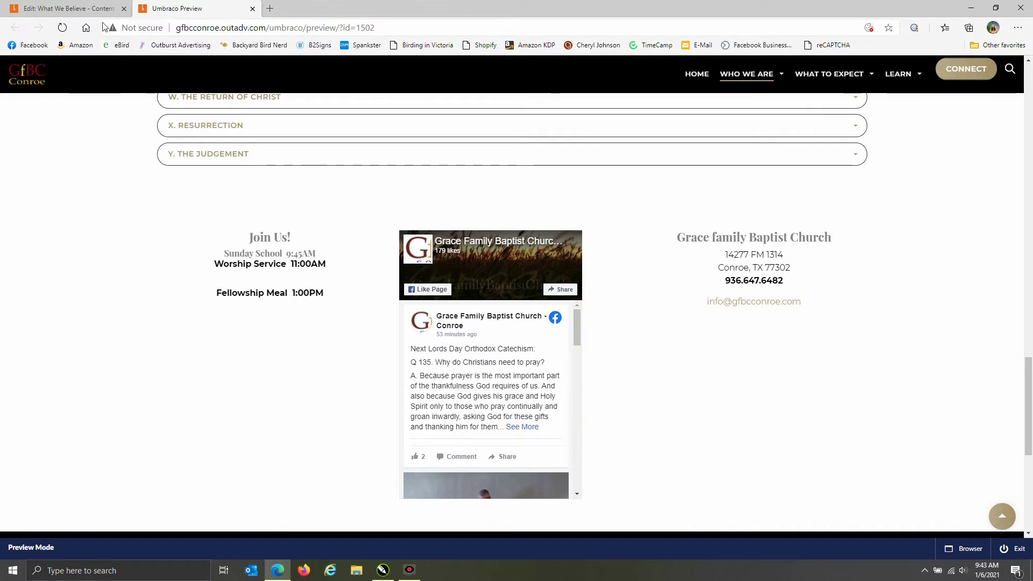
pyautogui.click(90, 9)
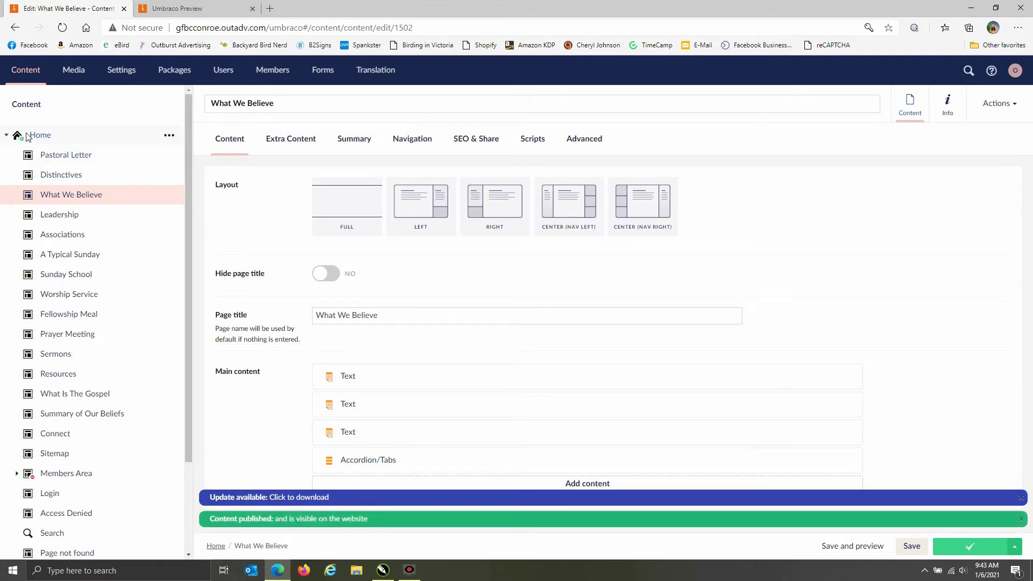
# Publish What We Believe again and collapse the Home branch of the content tree.
pyautogui.click(983, 553)
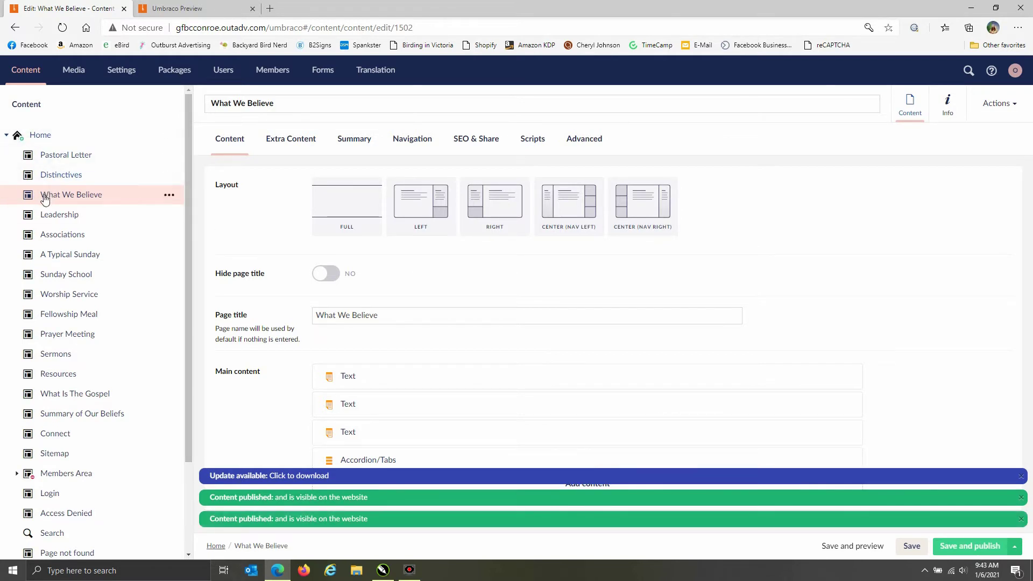
pyautogui.scroll(-3, 70, 258)
pyautogui.scroll(3, 54, 244)
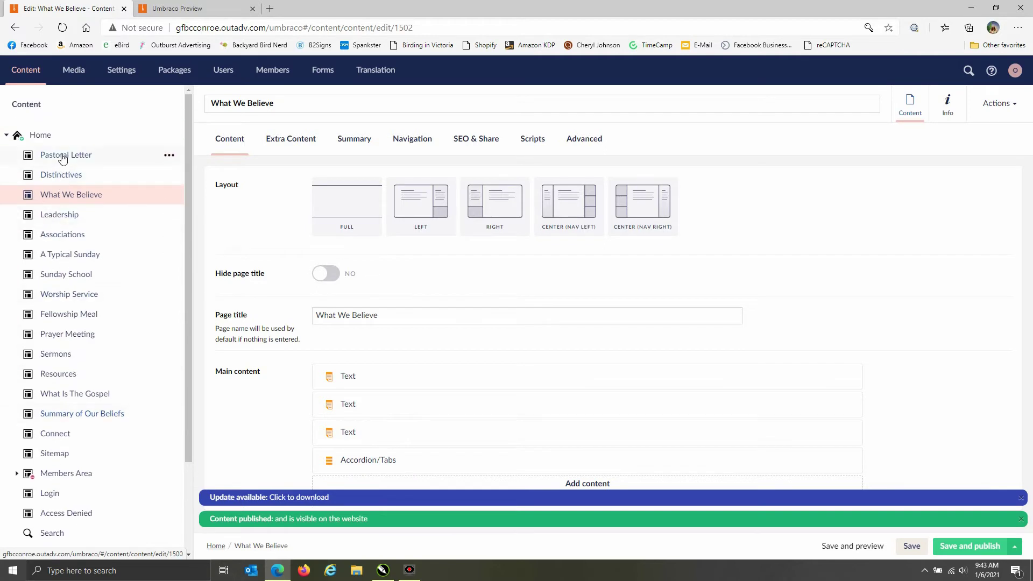
pyautogui.scroll(-3, 74, 339)
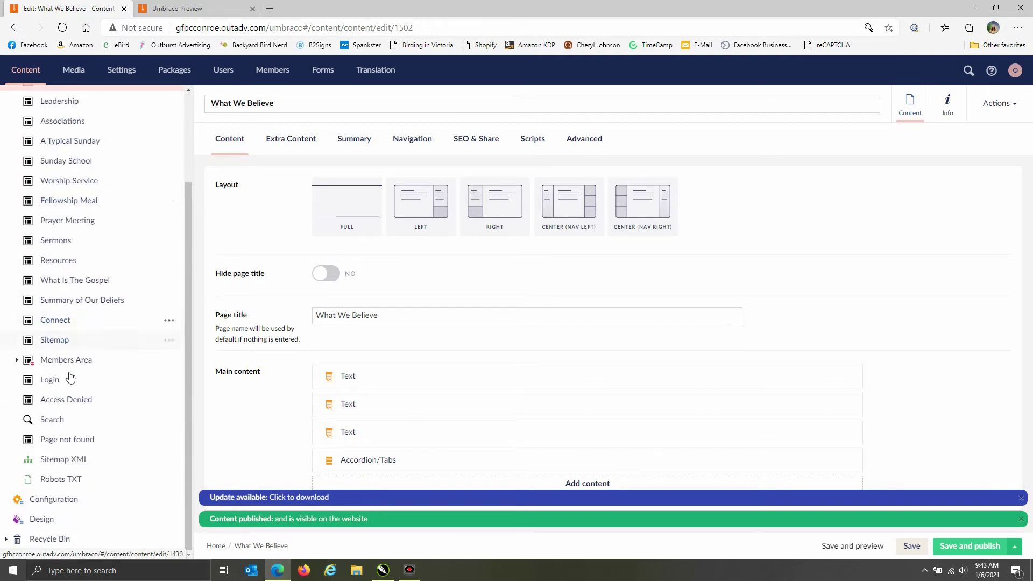
pyautogui.scroll(3, 87, 263)
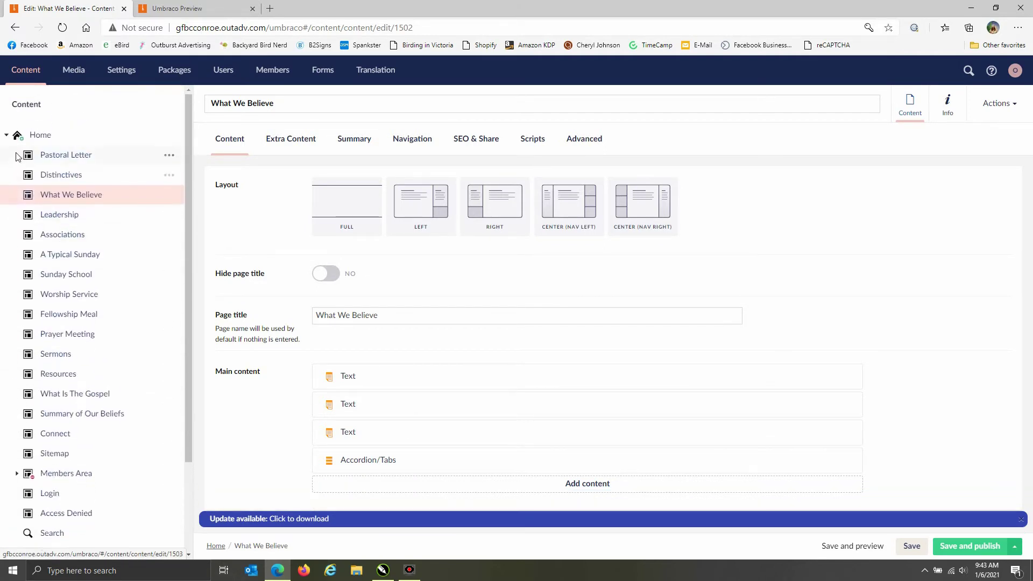
pyautogui.click(7, 135)
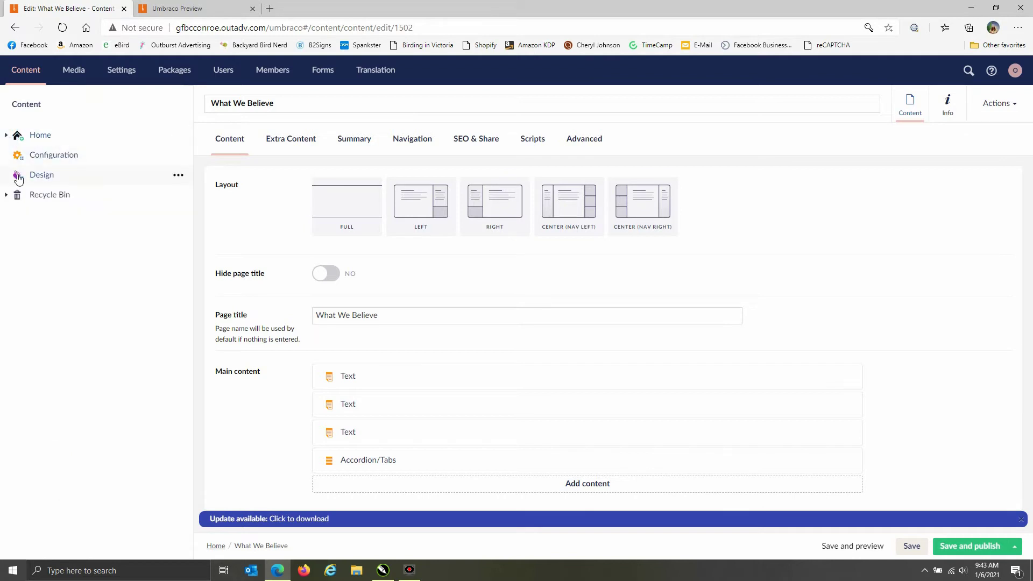
# Open Configuration > Global Settings on its Global Content tab, comparing it with the preview.
pyautogui.click(47, 157)
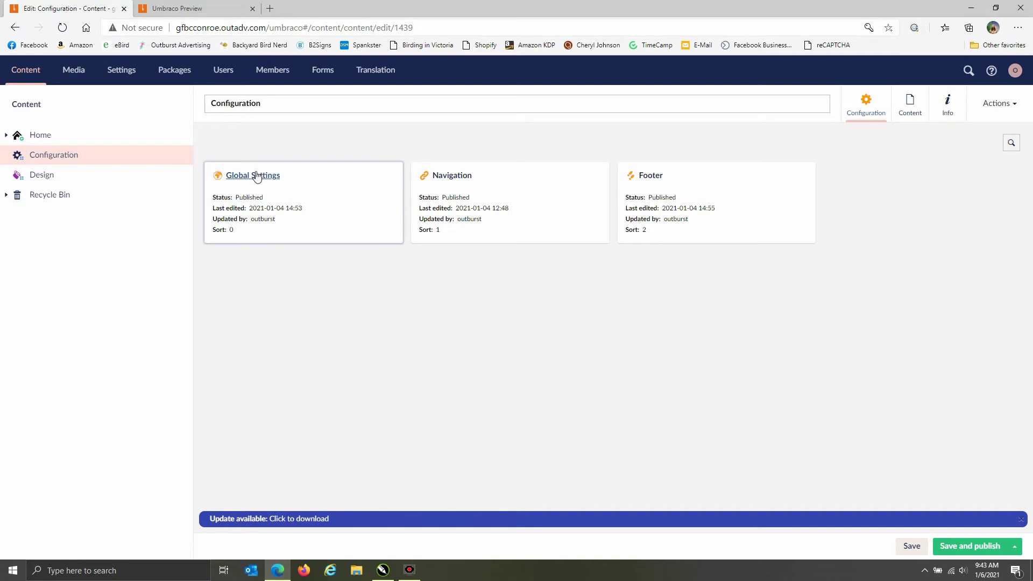
pyautogui.click(256, 173)
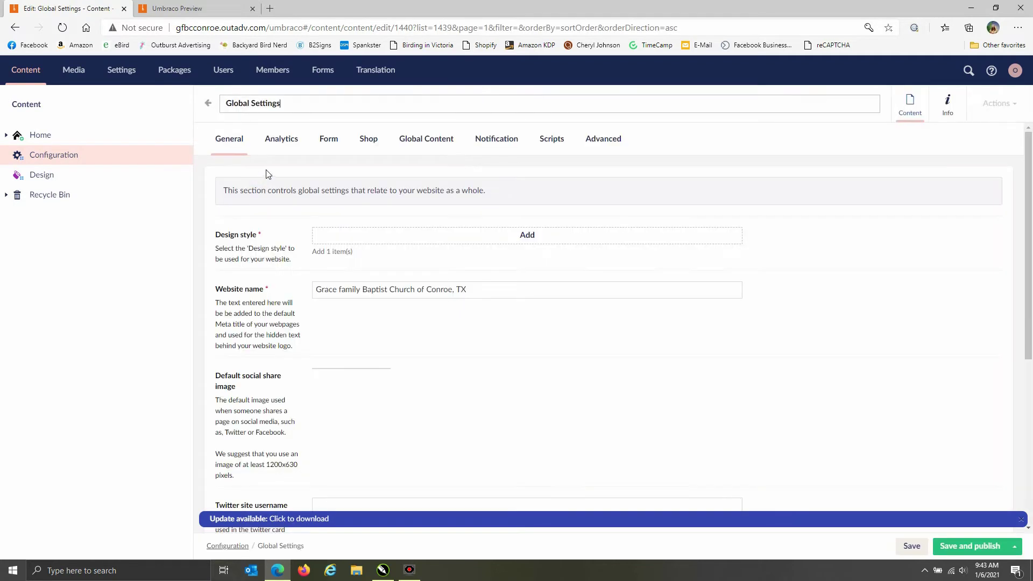
pyautogui.click(431, 143)
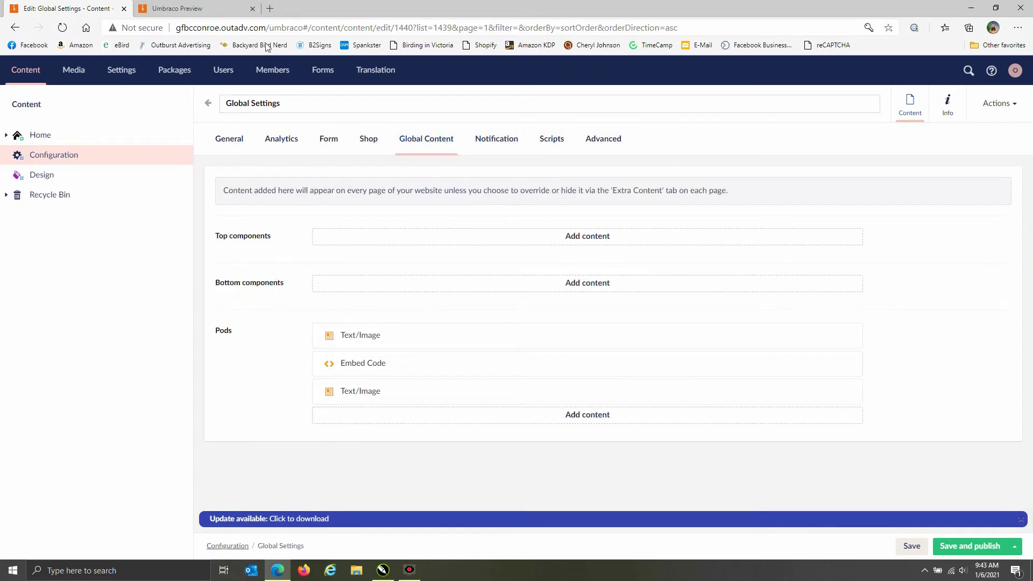
pyautogui.click(221, 9)
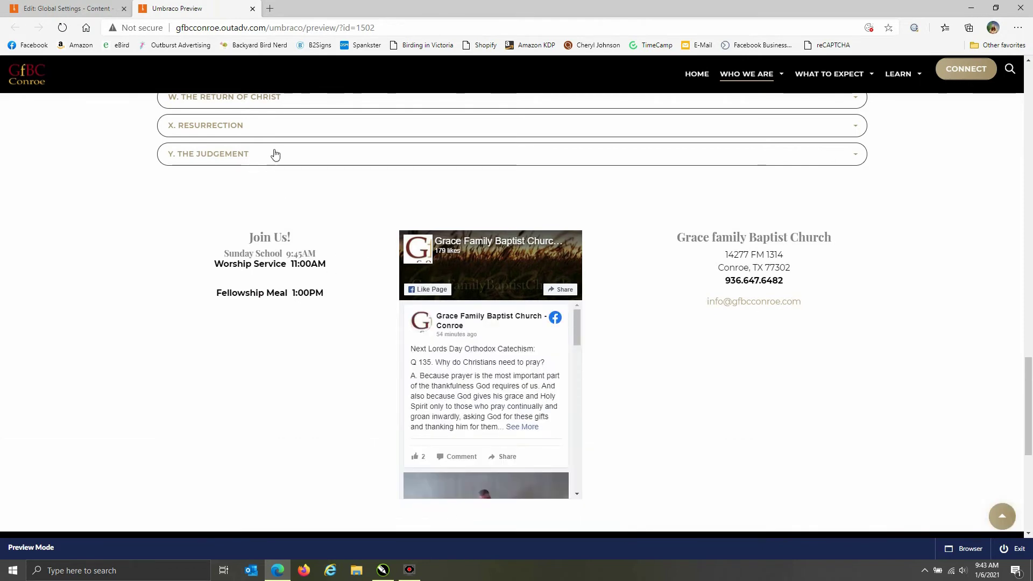
pyautogui.click(108, 10)
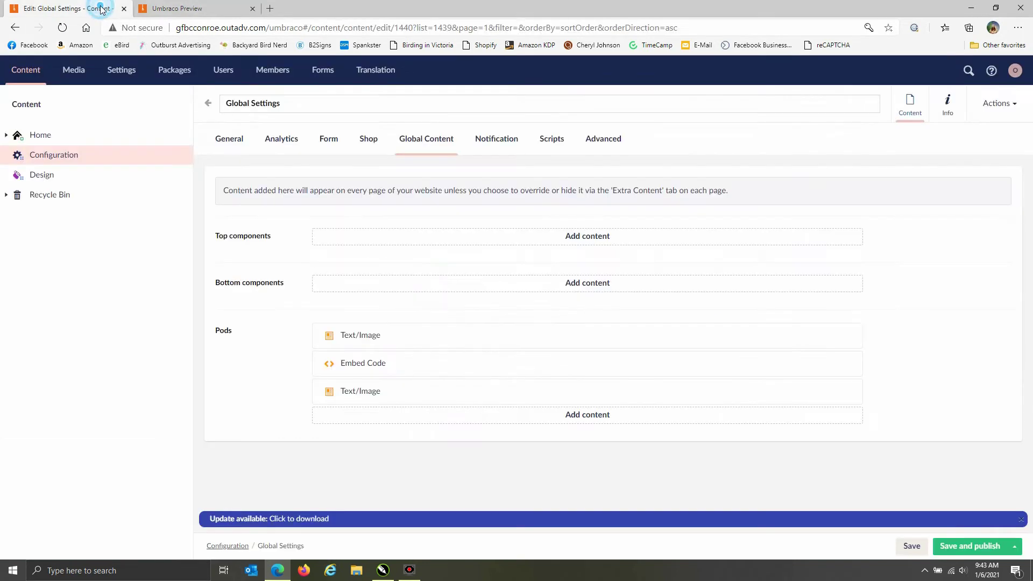
# Review the Join Us! service-times pod, then go back to the Configuration list.
pyautogui.click(366, 340)
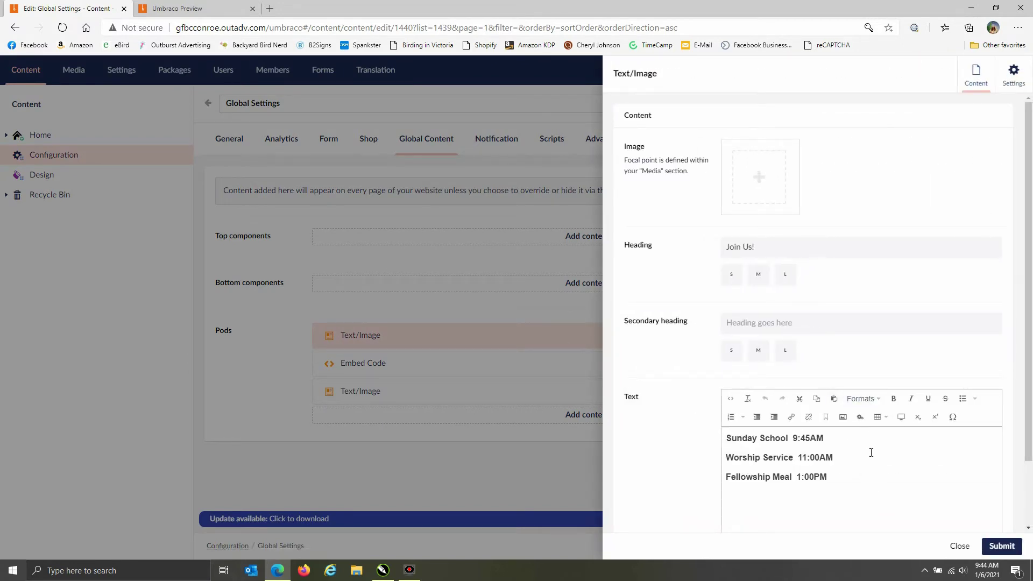
pyautogui.click(960, 546)
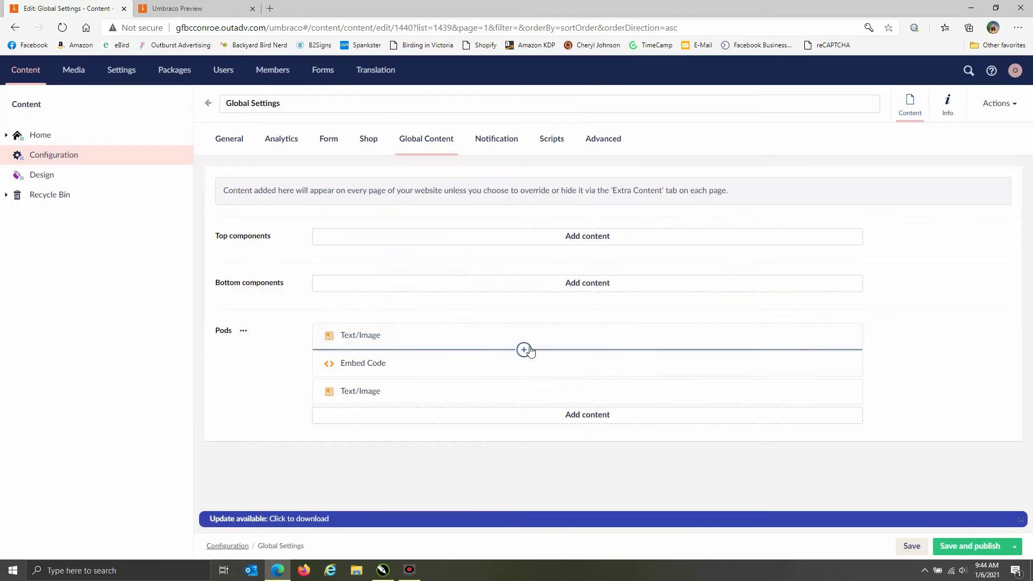
pyautogui.click(207, 103)
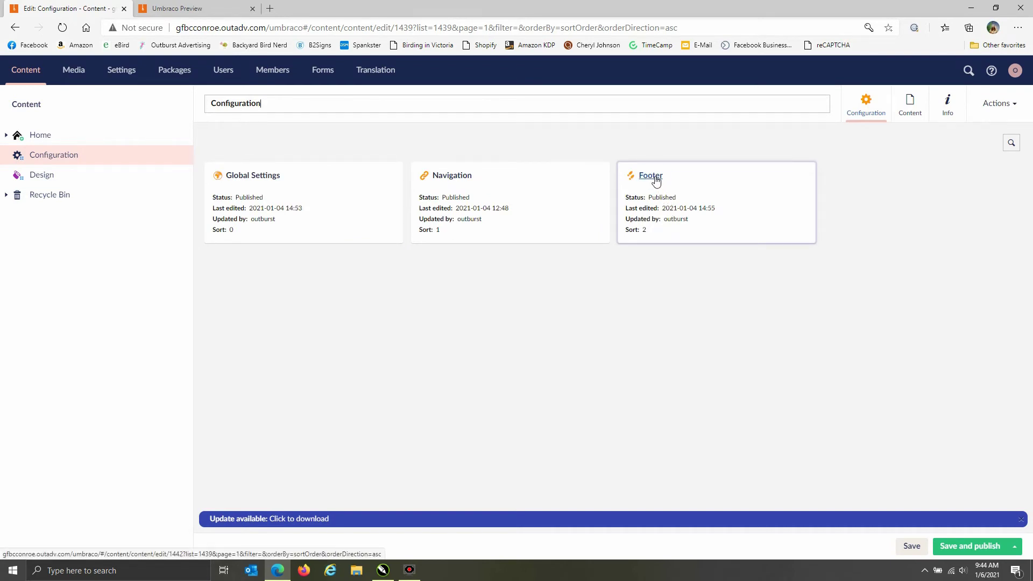
# Inspect the Footer's church contact text and its e-mail link settings, then return to Configuration.
pyautogui.click(655, 179)
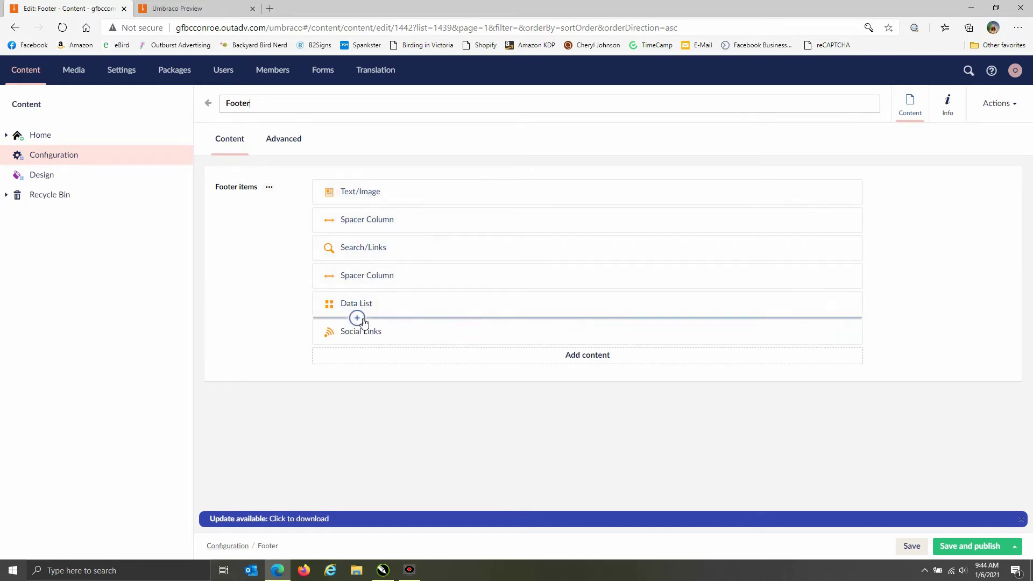
pyautogui.click(374, 193)
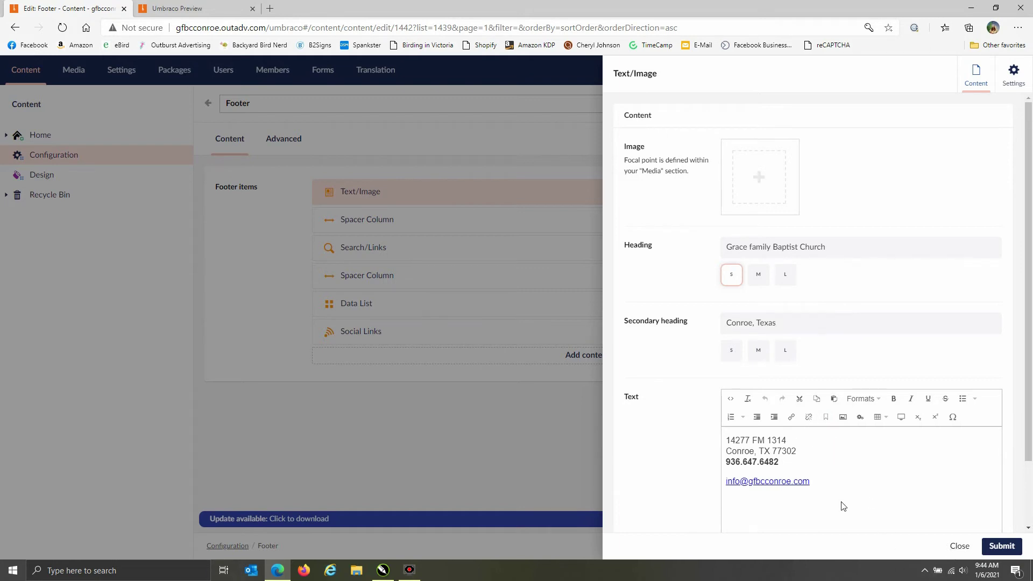
pyautogui.moveTo(814, 479); pyautogui.dragTo(741, 480)
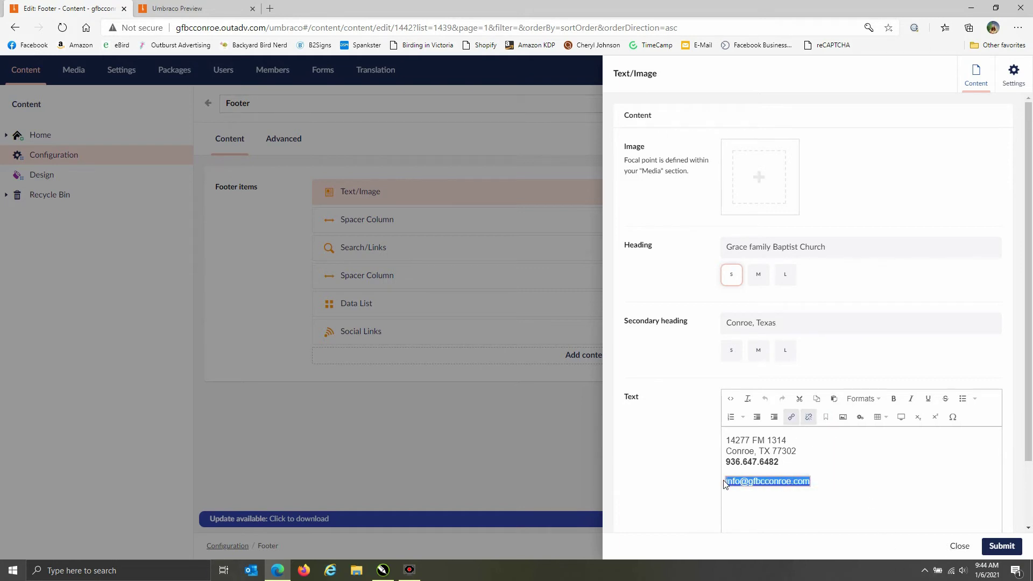
pyautogui.click(791, 417)
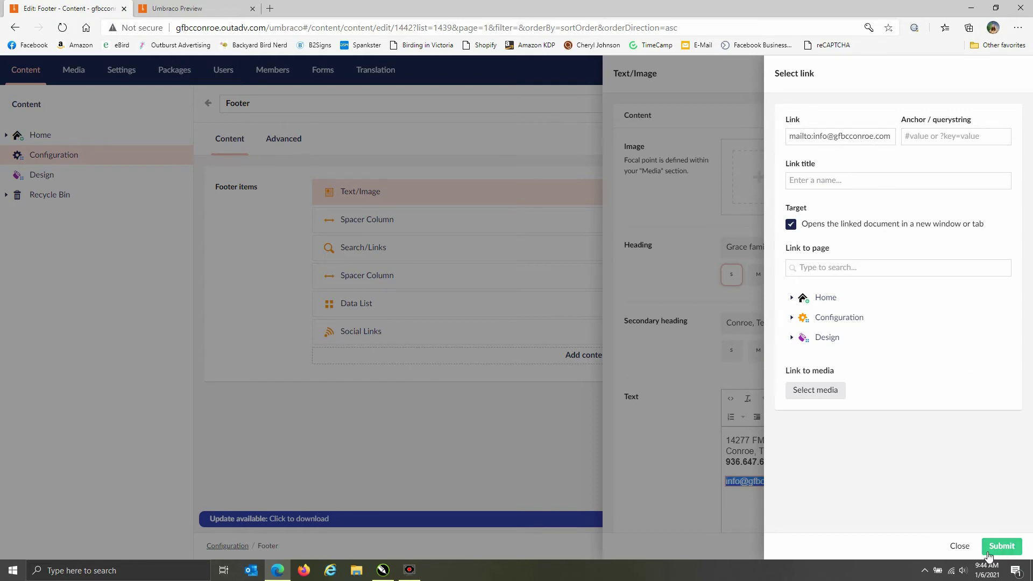
pyautogui.click(959, 547)
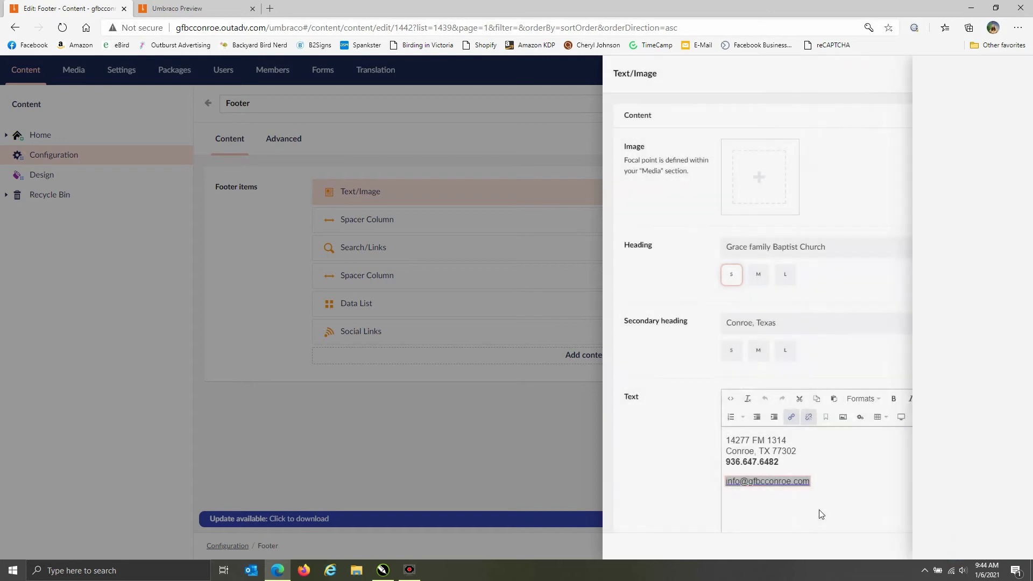
pyautogui.click(960, 547)
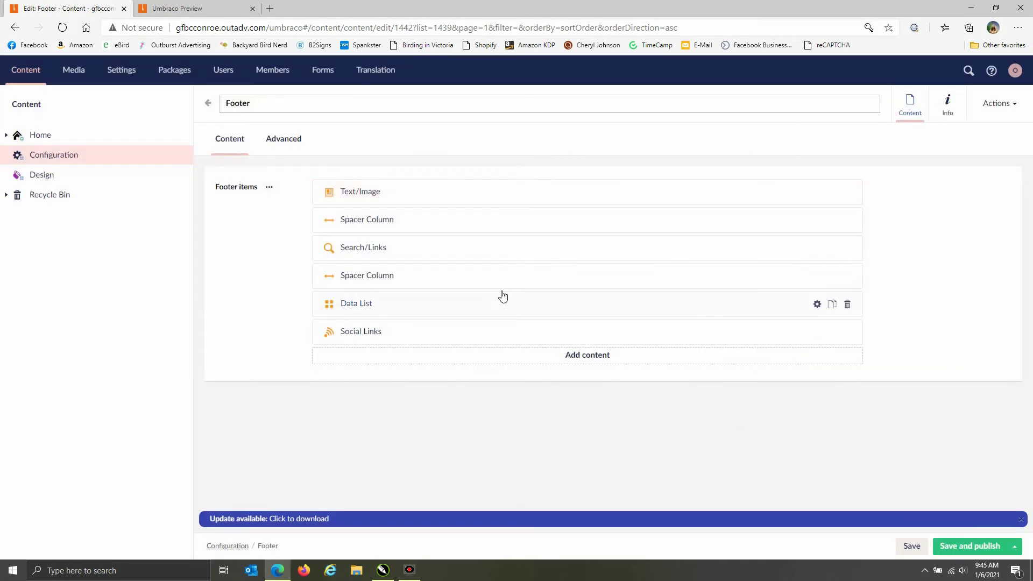
pyautogui.click(207, 102)
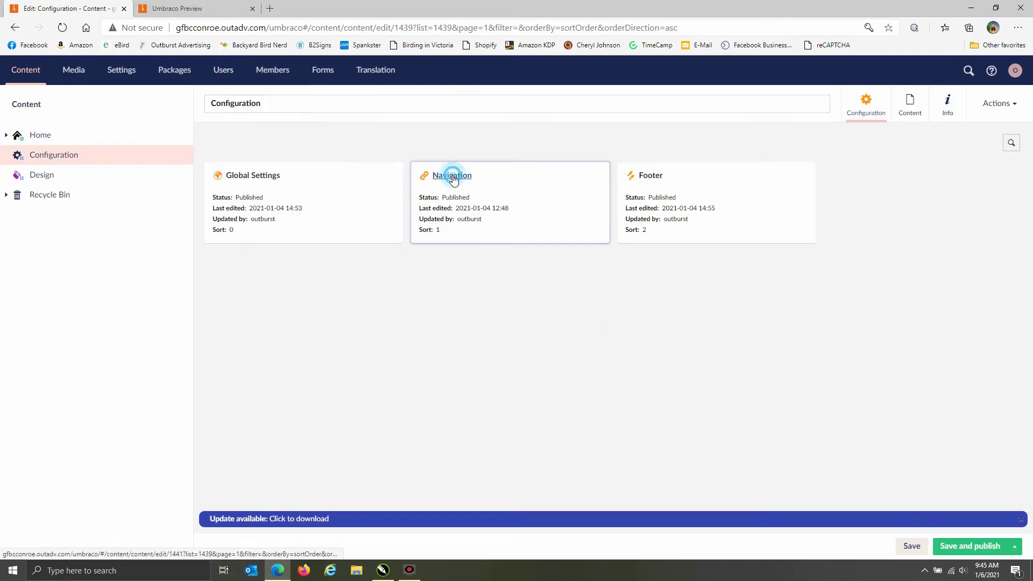
# In Navigation, move Who We Are up, leave the What To Expect link unchanged, then open Home.
pyautogui.click(452, 176)
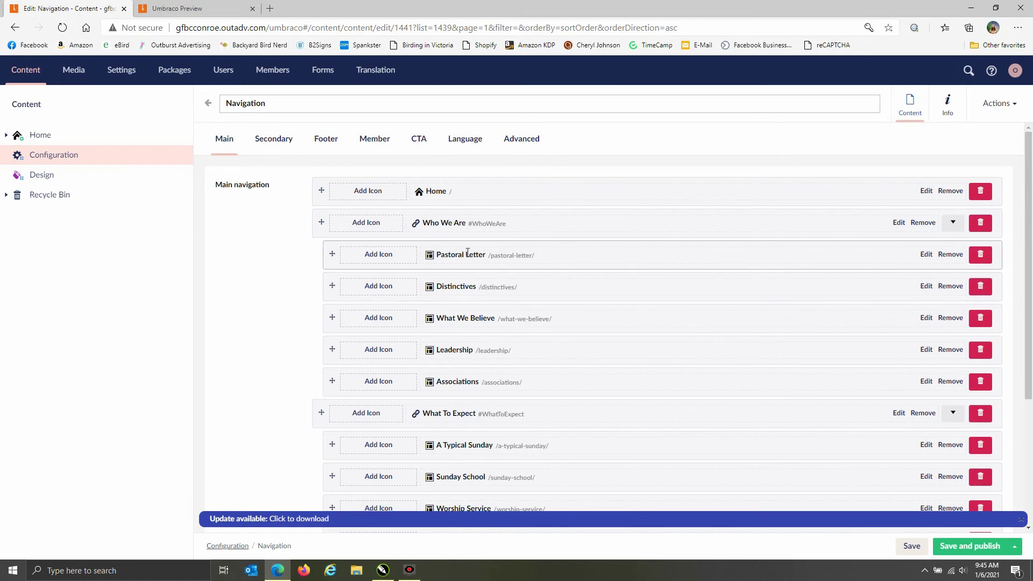
pyautogui.moveTo(322, 223)
pyautogui.mouseDown()
pyautogui.moveTo(326, 187)
pyautogui.moveTo(328, 436)
pyautogui.moveTo(344, 317)
pyautogui.moveTo(334, 225)
pyautogui.mouseUp()
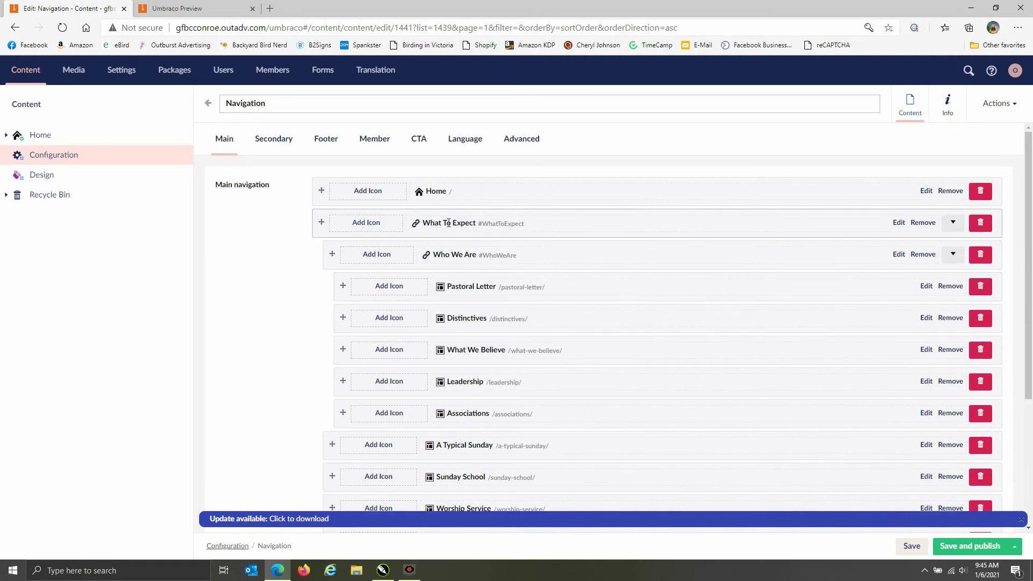
pyautogui.click(899, 223)
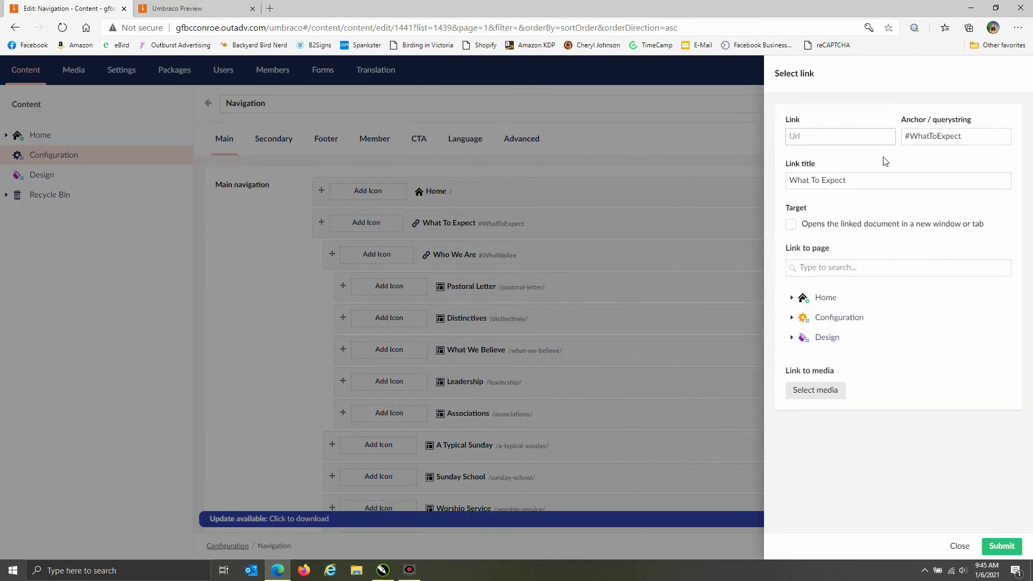
pyautogui.tripleClick(861, 180)
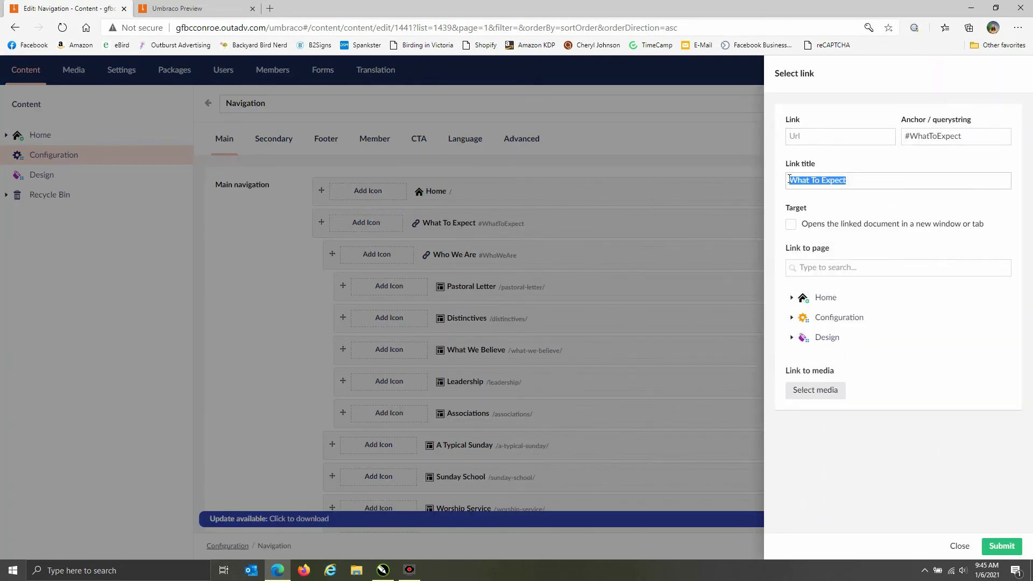
pyautogui.click(884, 169)
pyautogui.click(959, 546)
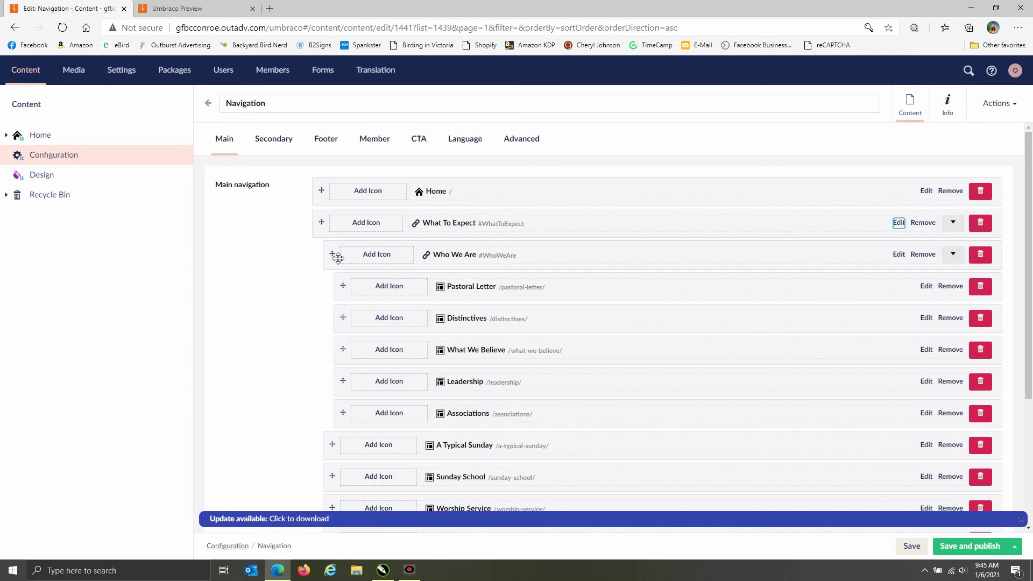
pyautogui.click(38, 136)
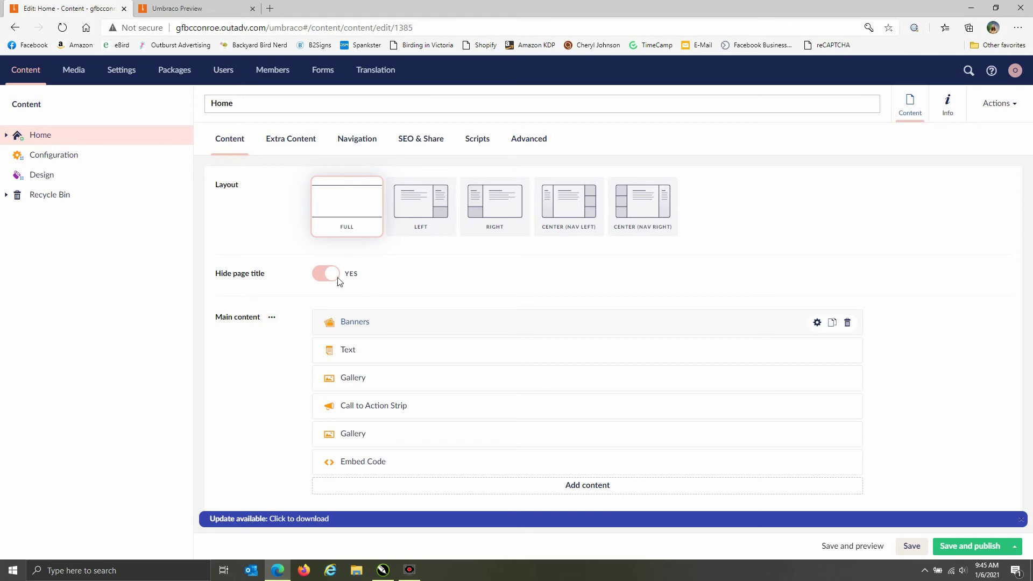
pyautogui.click(228, 11)
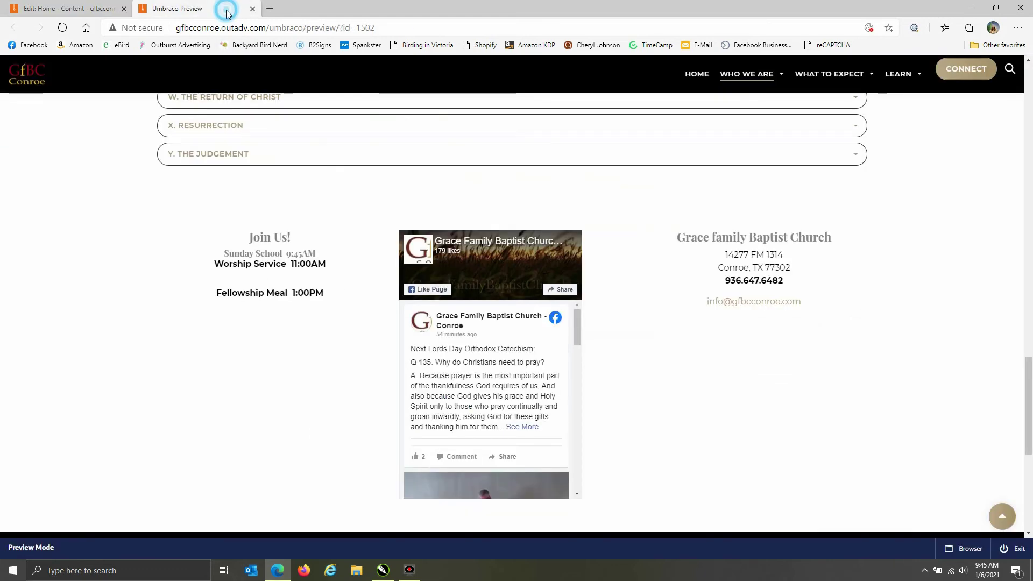
pyautogui.click(707, 76)
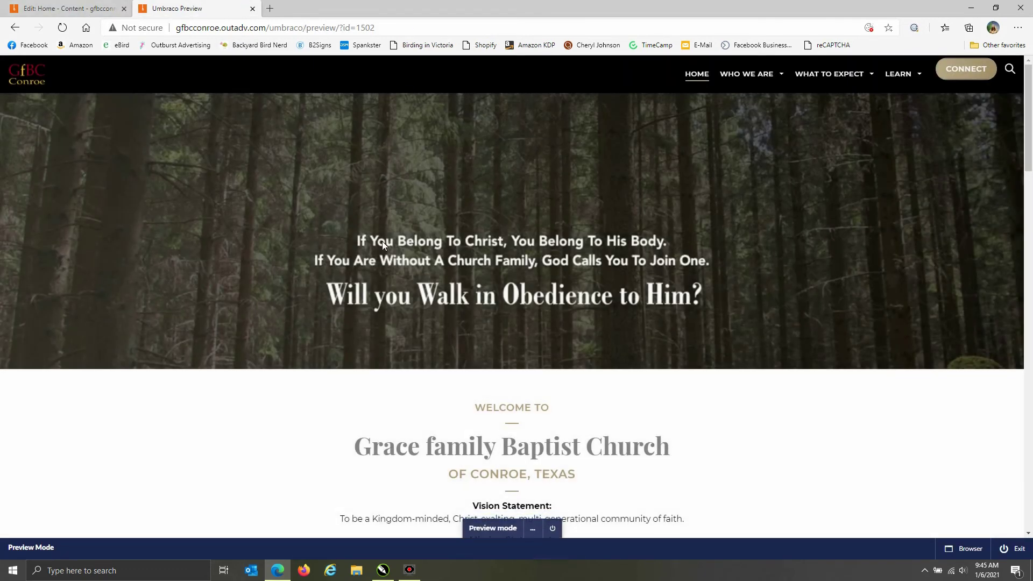
pyautogui.click(86, 9)
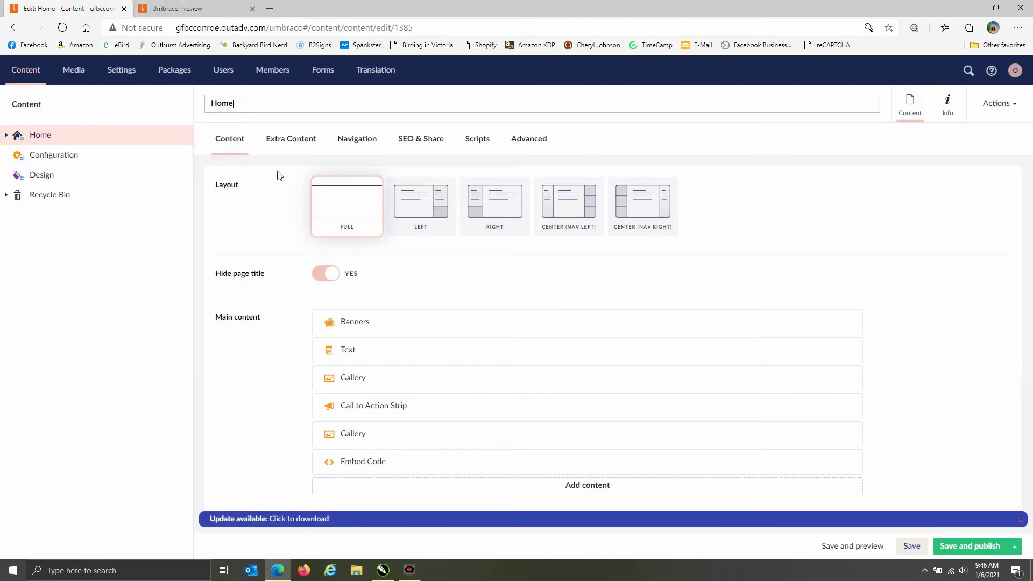
pyautogui.click(362, 321)
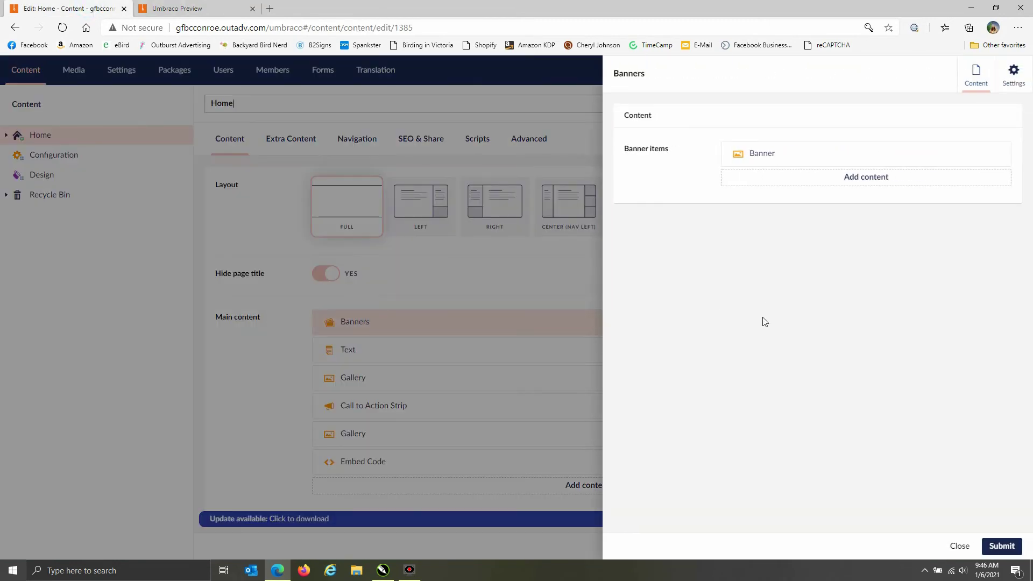
pyautogui.click(775, 156)
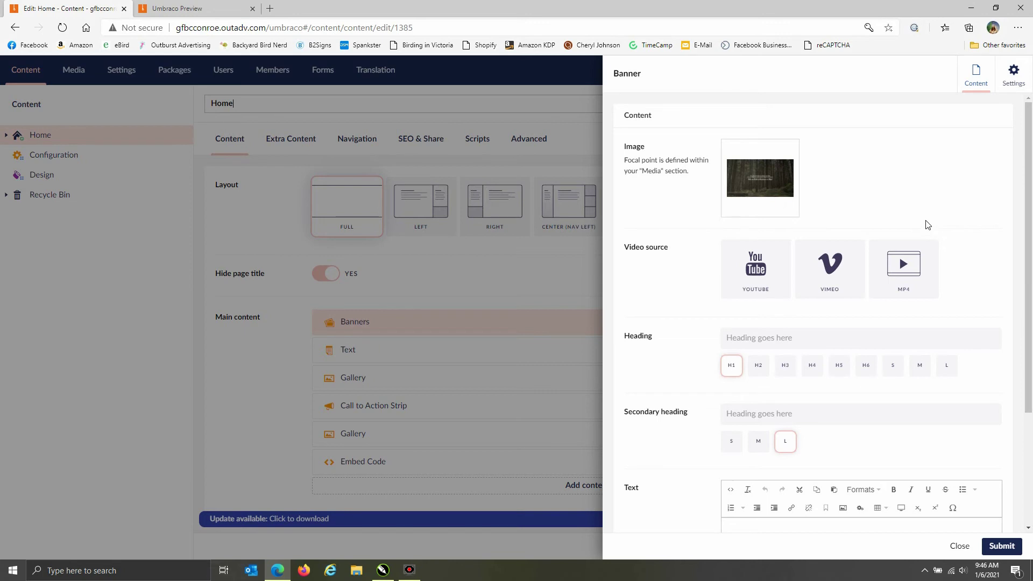
pyautogui.scroll(-3, 927, 225)
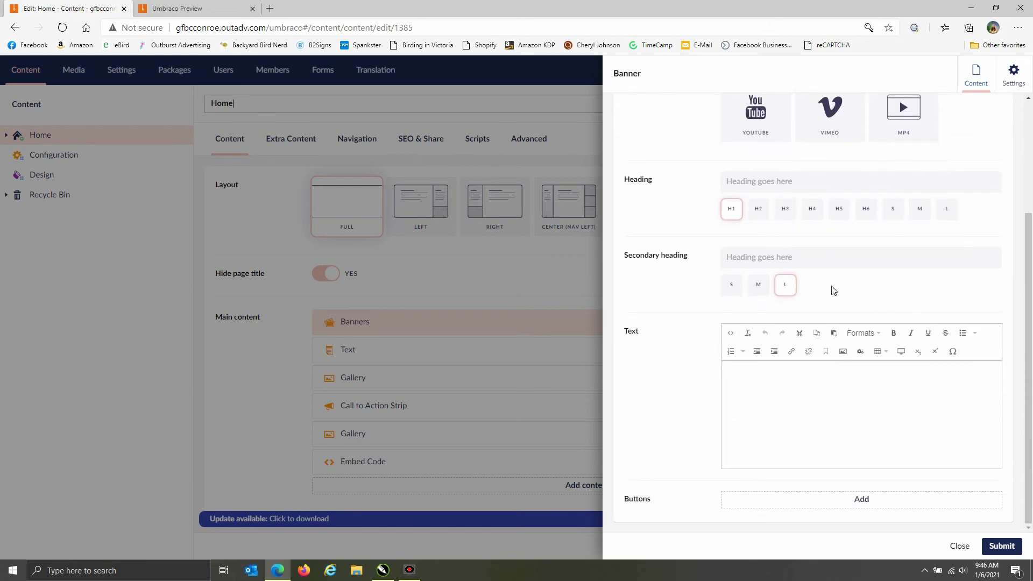
pyautogui.click(958, 547)
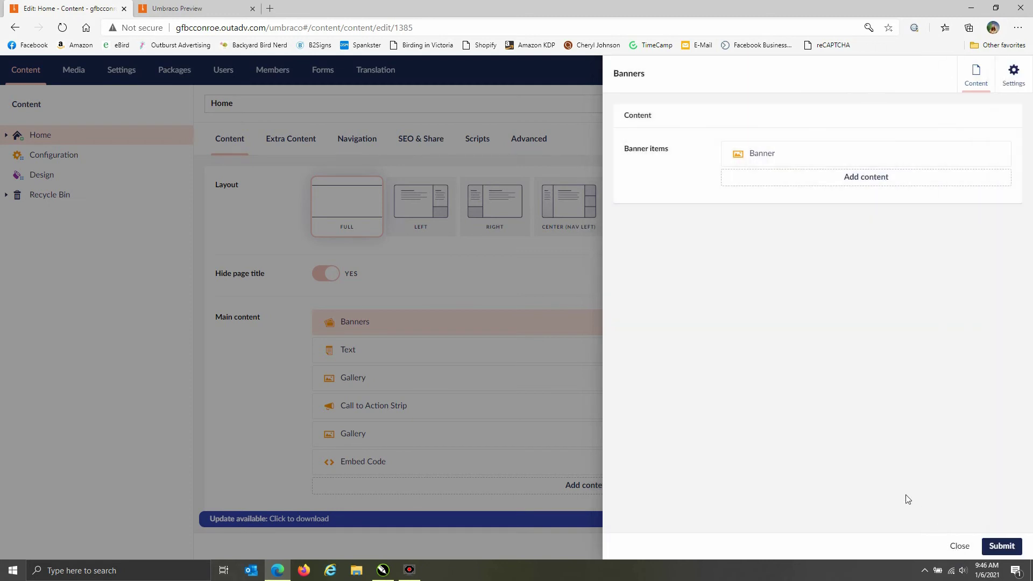
pyautogui.click(958, 547)
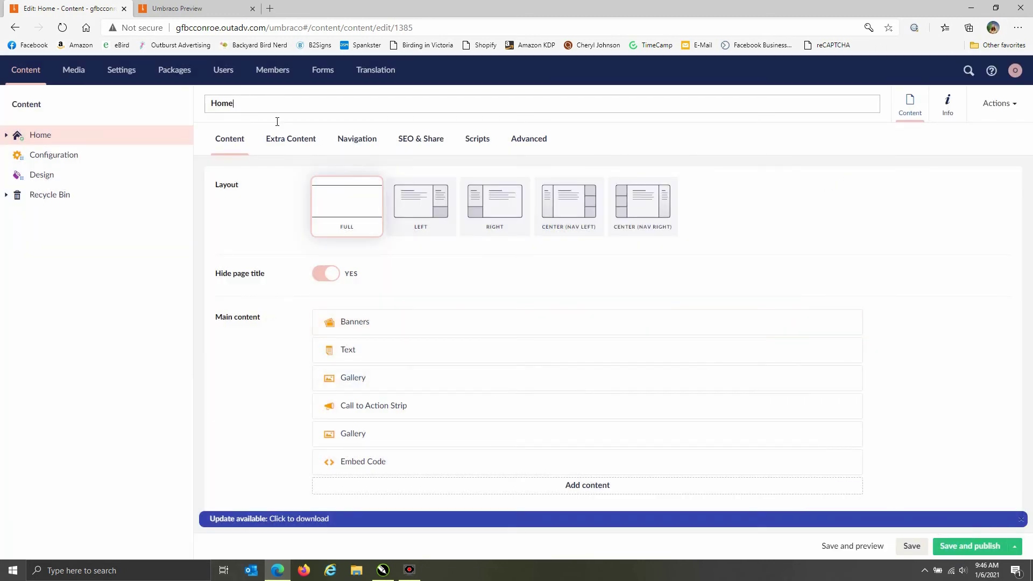
pyautogui.click(596, 486)
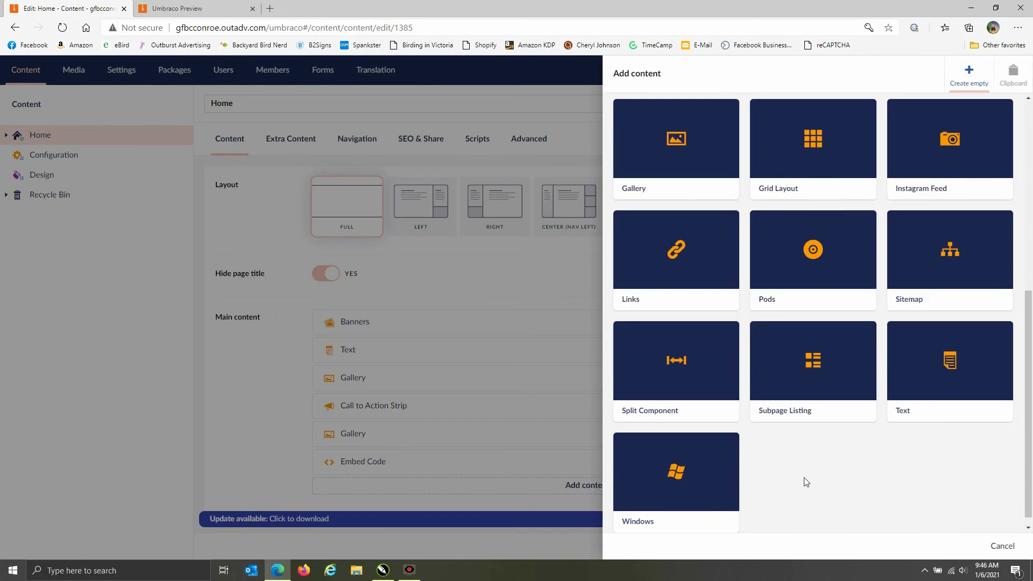
pyautogui.click(1002, 546)
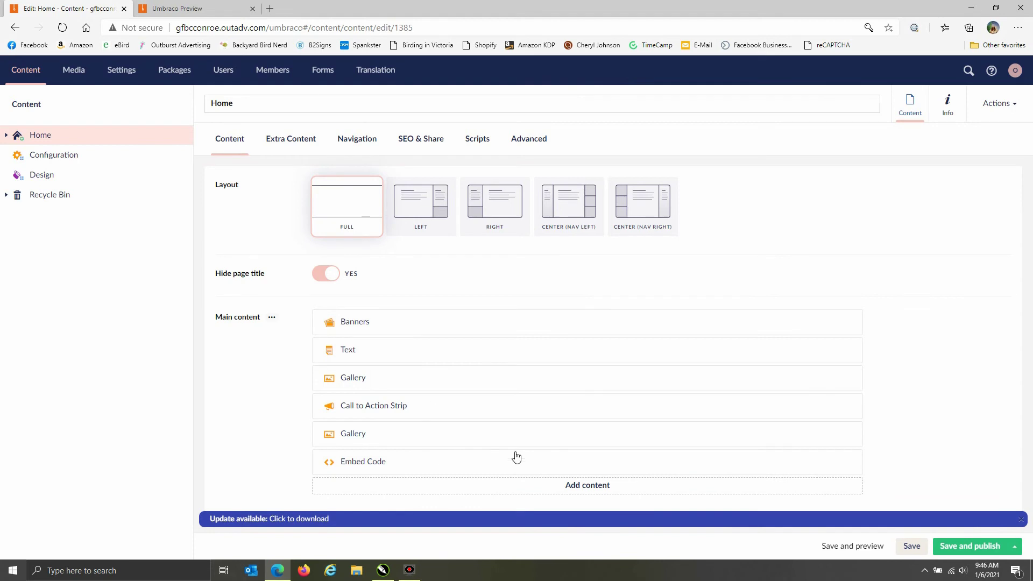
pyautogui.click(580, 486)
pyautogui.scroll(10, 779, 383)
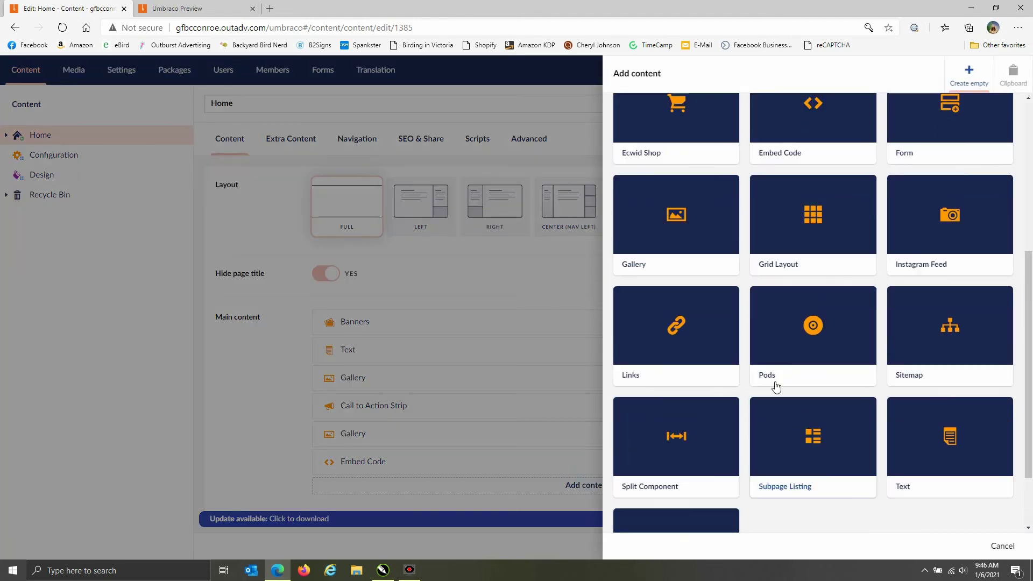
pyautogui.scroll(1, 764, 334)
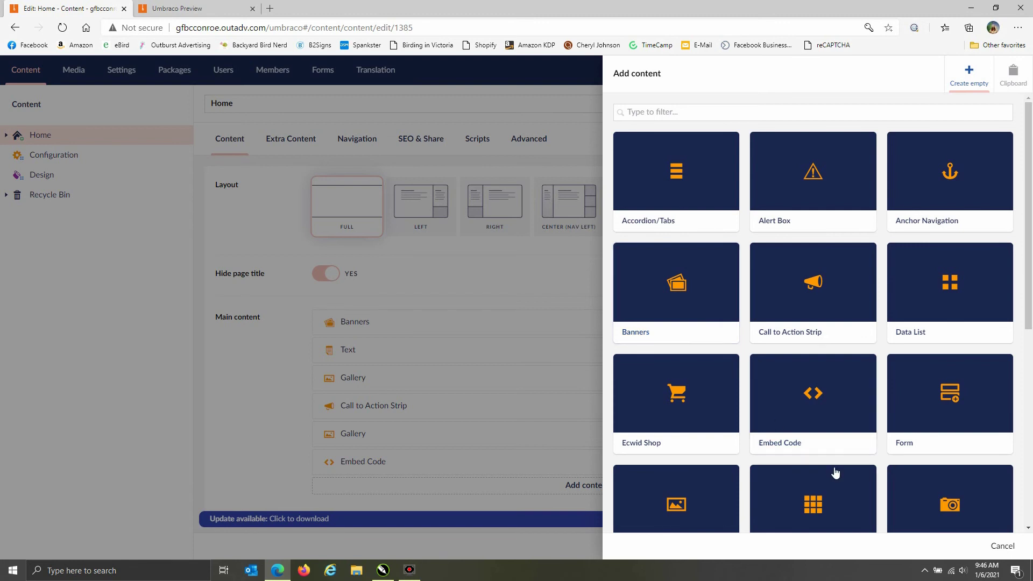
pyautogui.scroll(-4, 844, 462)
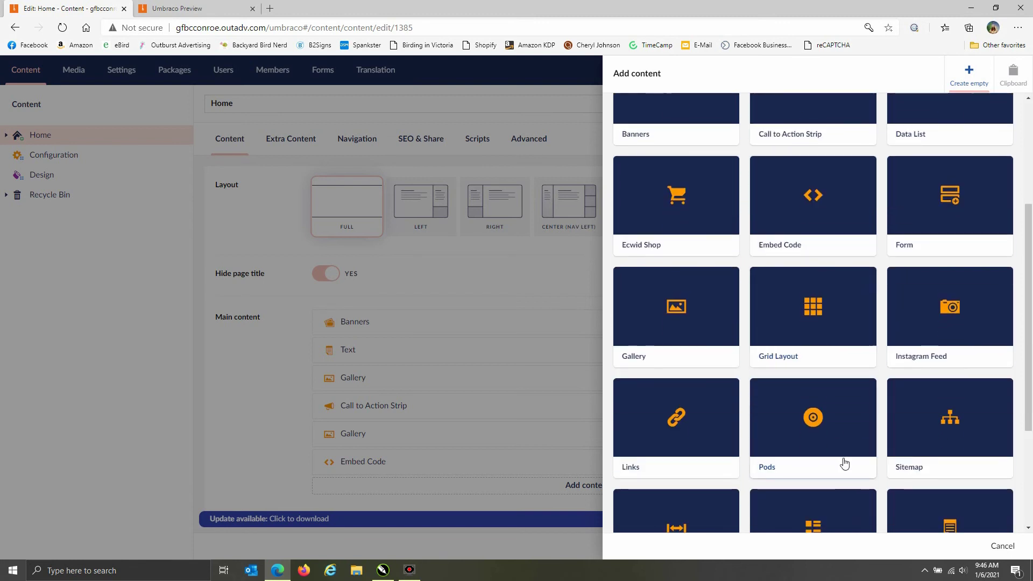
pyautogui.scroll(-1, 843, 462)
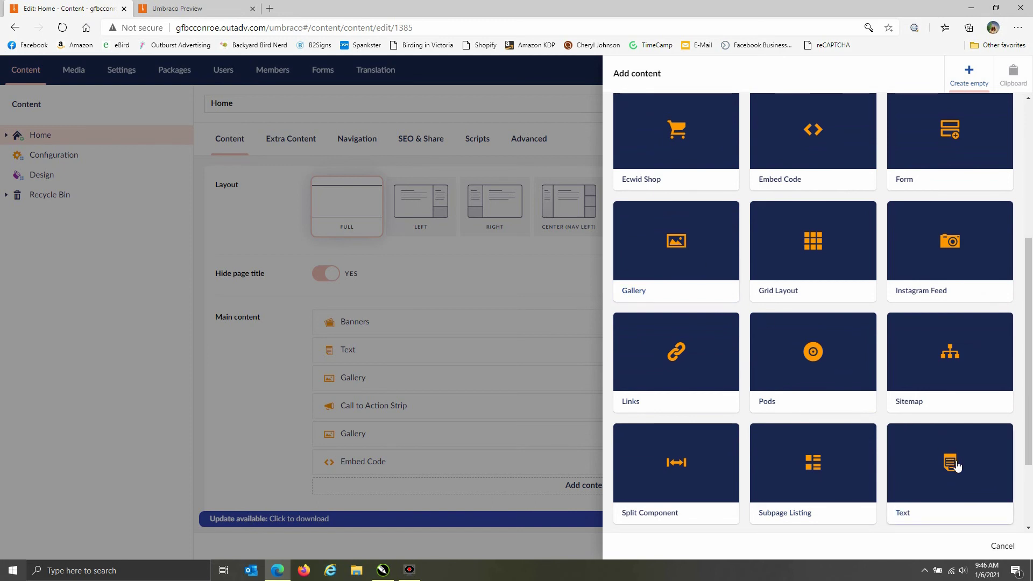
pyautogui.scroll(-1, 956, 466)
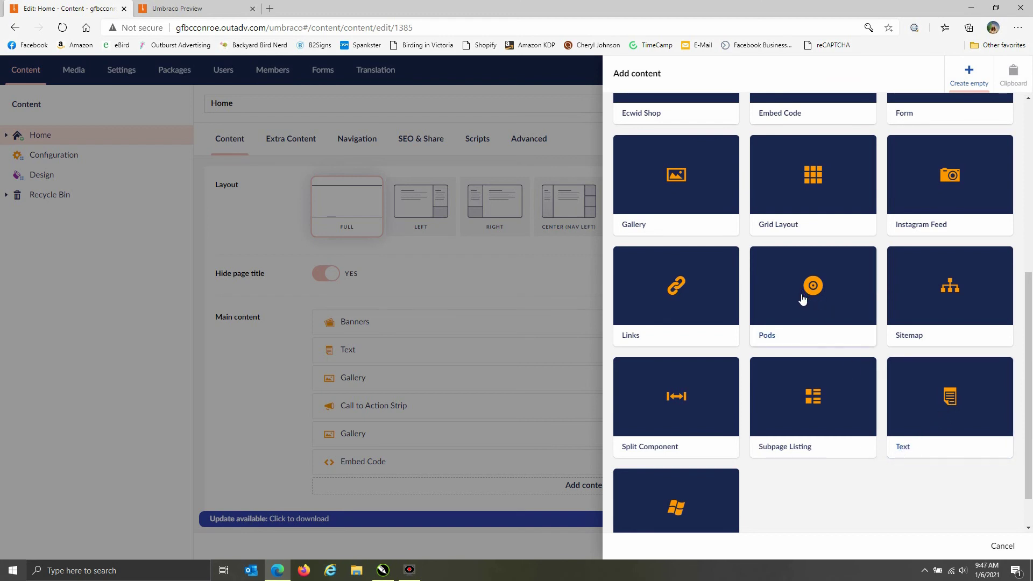
pyautogui.click(872, 311)
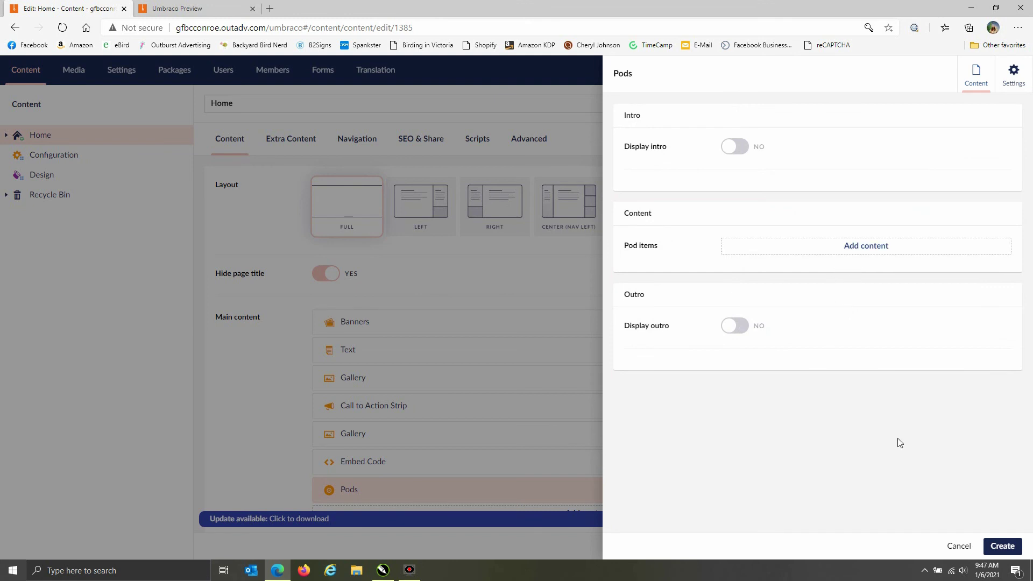
pyautogui.click(960, 546)
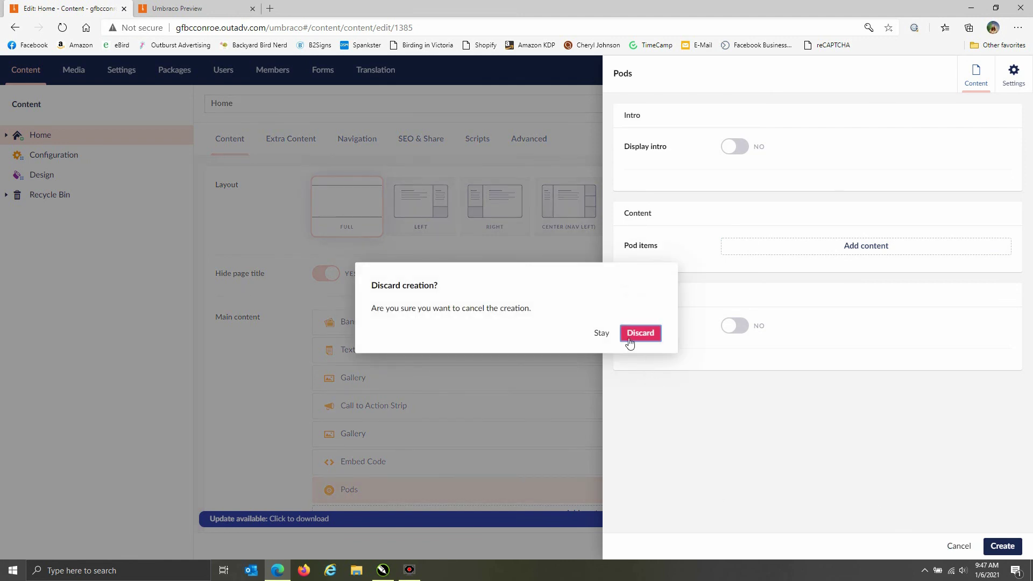
pyautogui.click(627, 333)
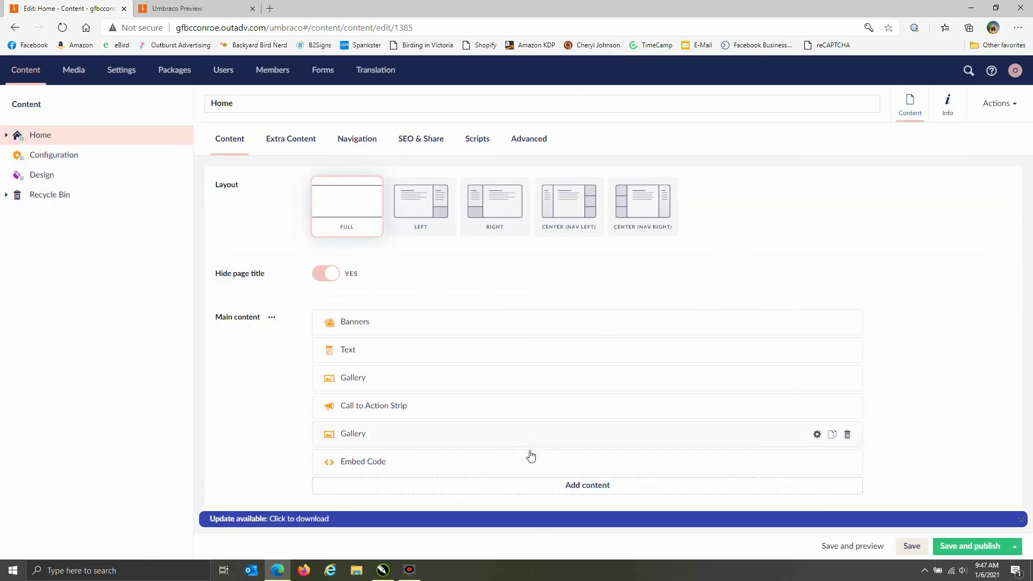
pyautogui.click(566, 484)
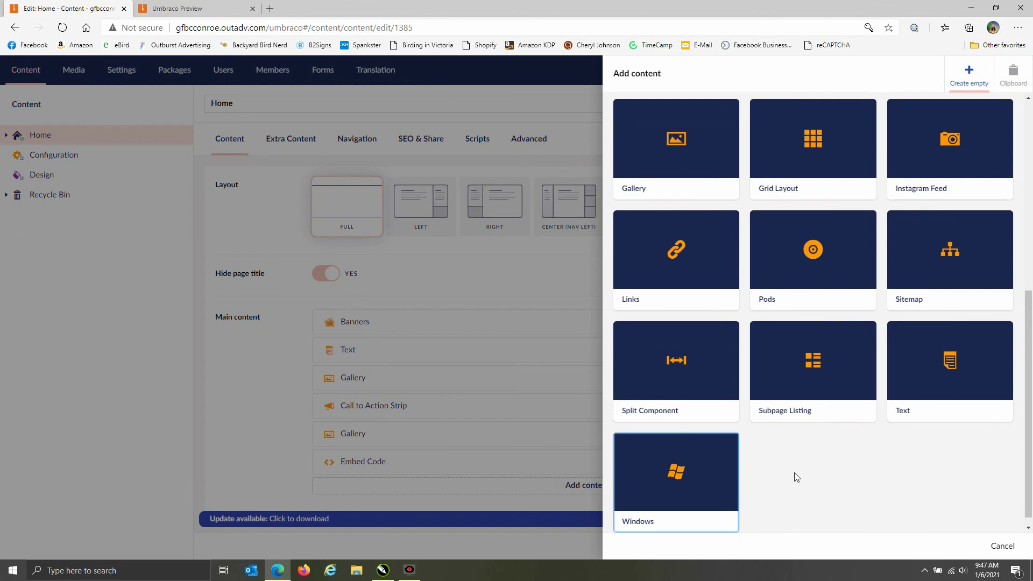
pyautogui.scroll(7, 807, 406)
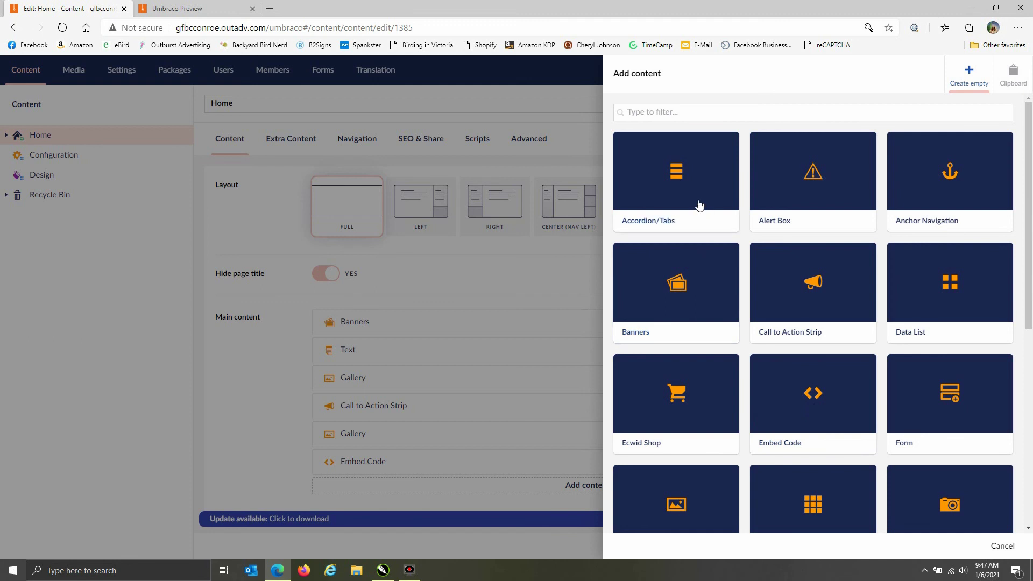
pyautogui.scroll(-3, 813, 414)
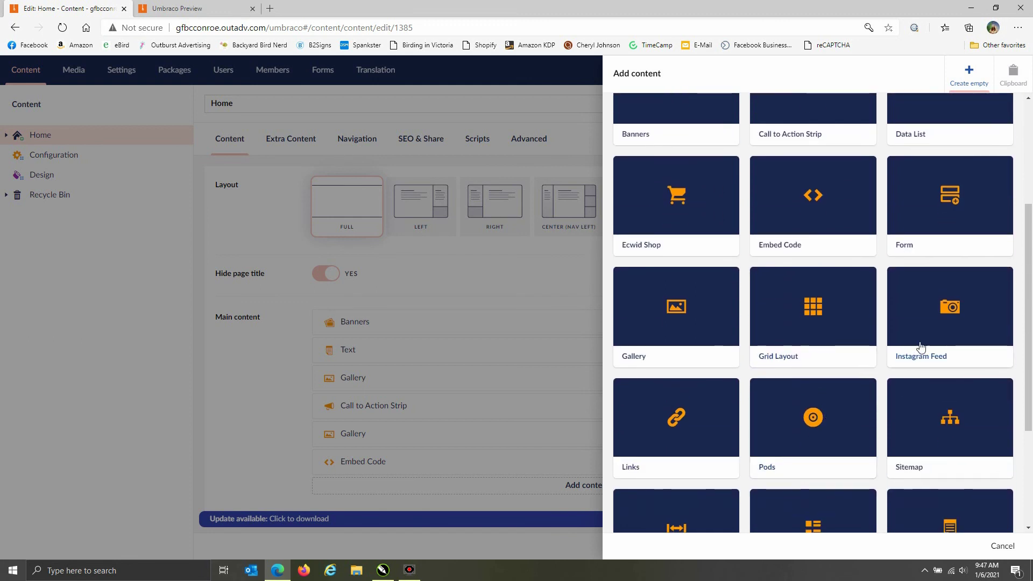
pyautogui.scroll(-2, 881, 396)
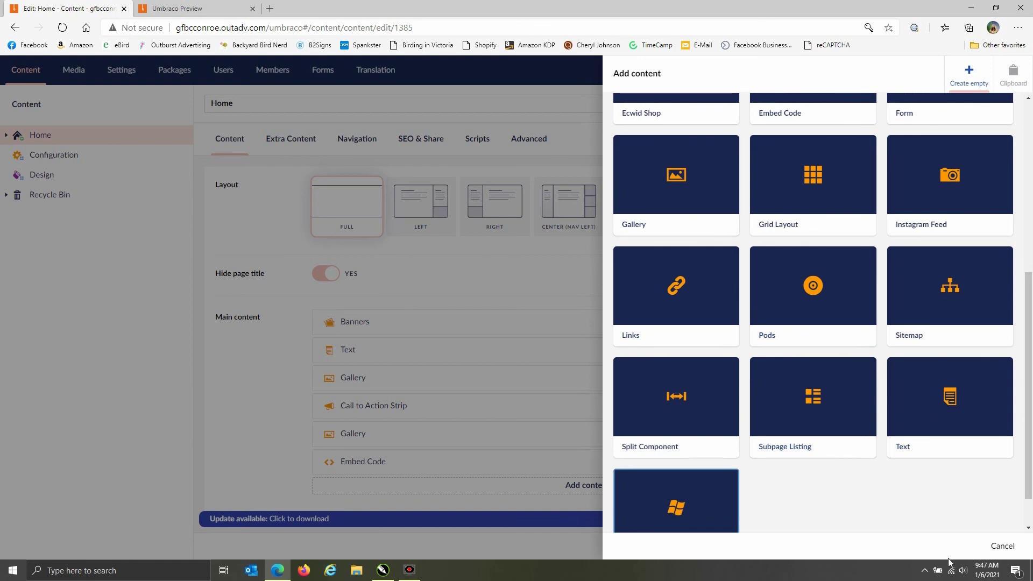
pyautogui.click(1003, 547)
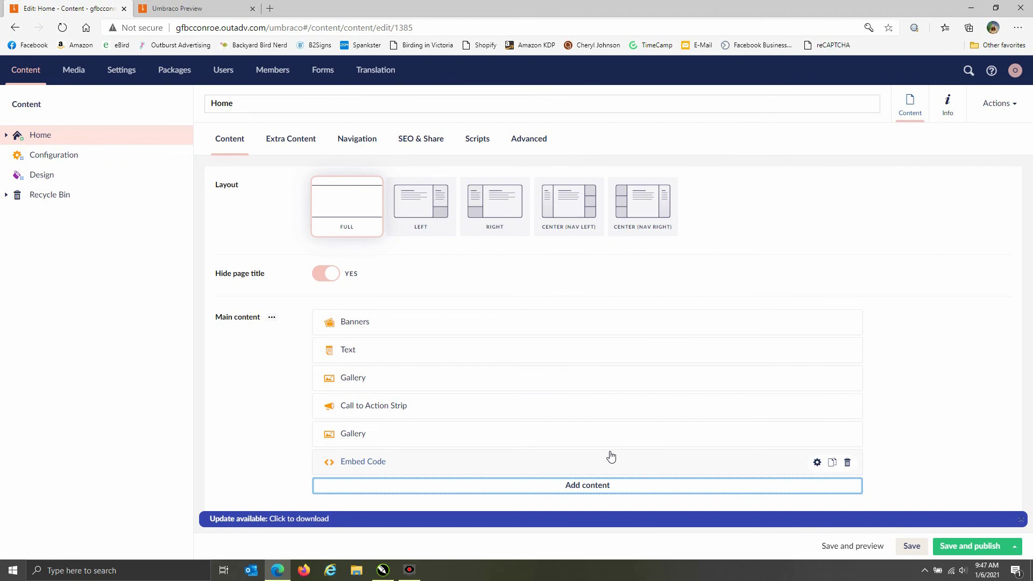
pyautogui.moveTo(608, 452)
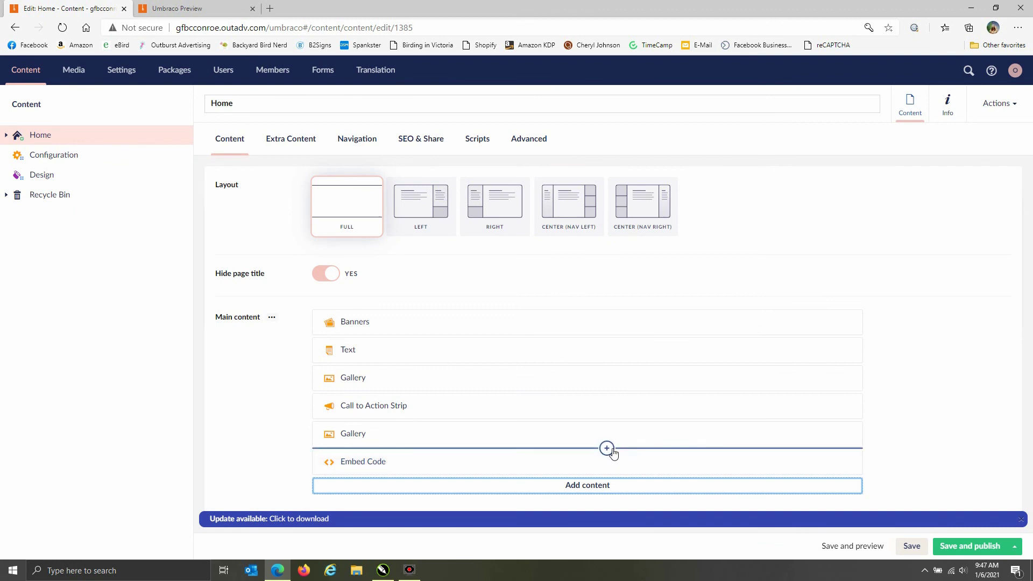